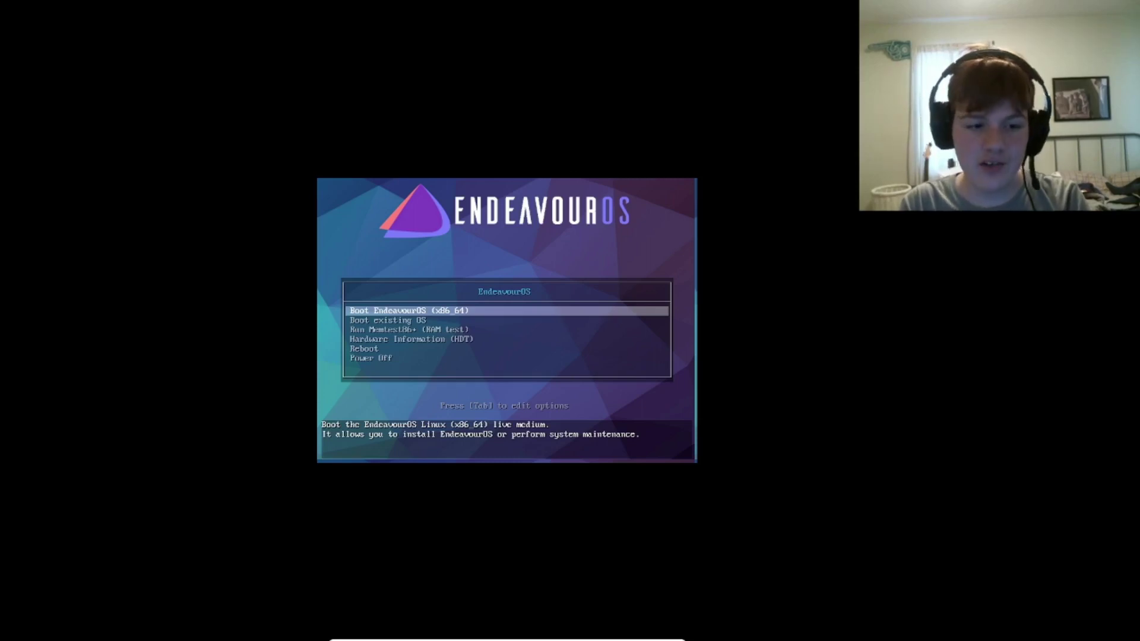
- Let the VirtualBox VM capture mouse and keyboard so the EndeavourOS live session boots
{"action": "left_click", "coordinate": [485, 214]}
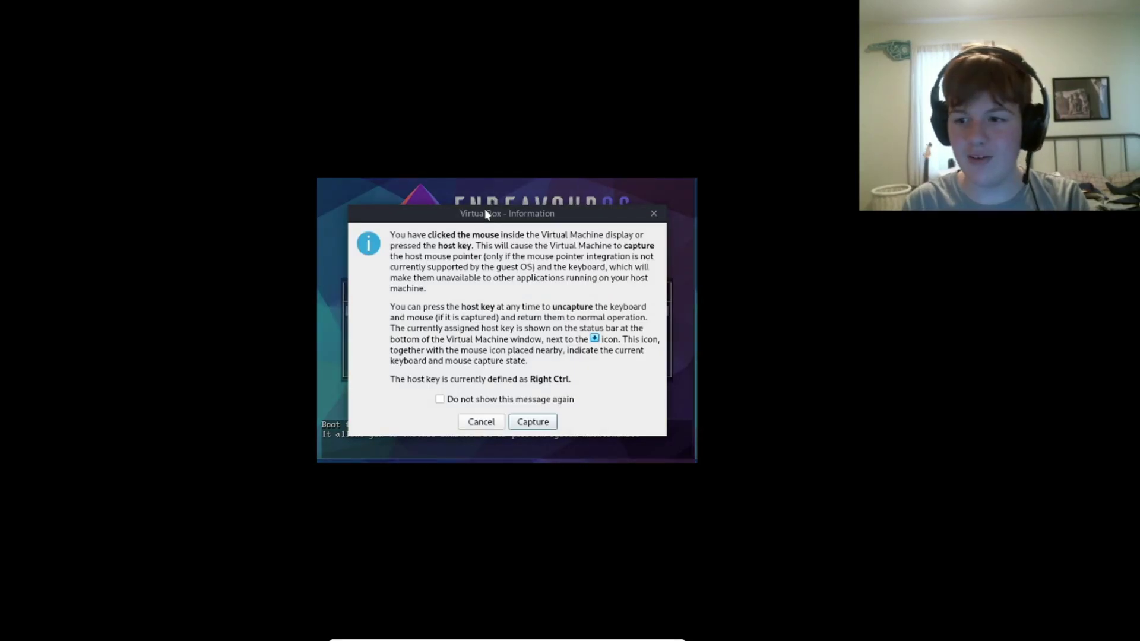
{"action": "left_click", "coordinate": [537, 422]}
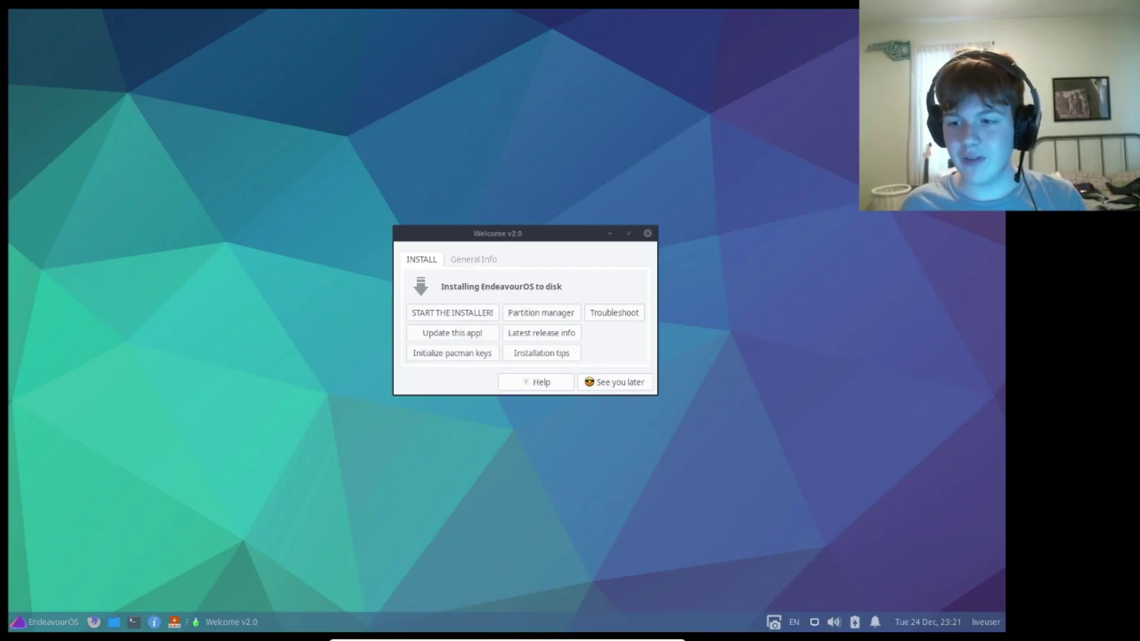
- Move the Welcome window, try Update this app and General Info, and launch the installer
{"action": "left_click_drag", "start_coordinate": [473, 238], "coordinate": [300, 202]}
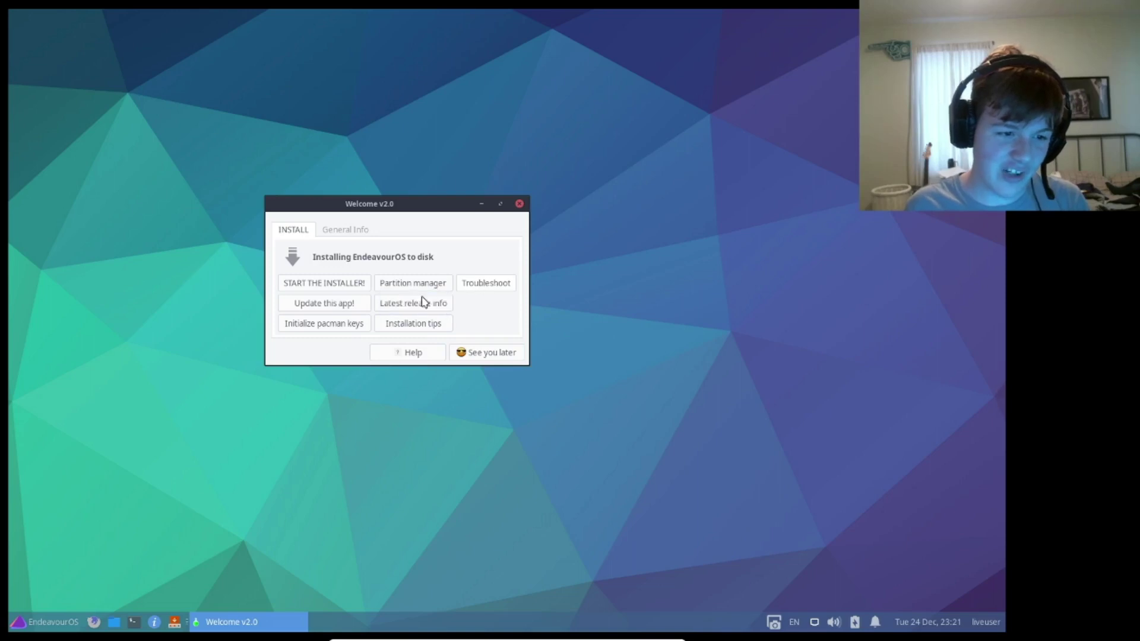
{"action": "left_click", "coordinate": [327, 308]}
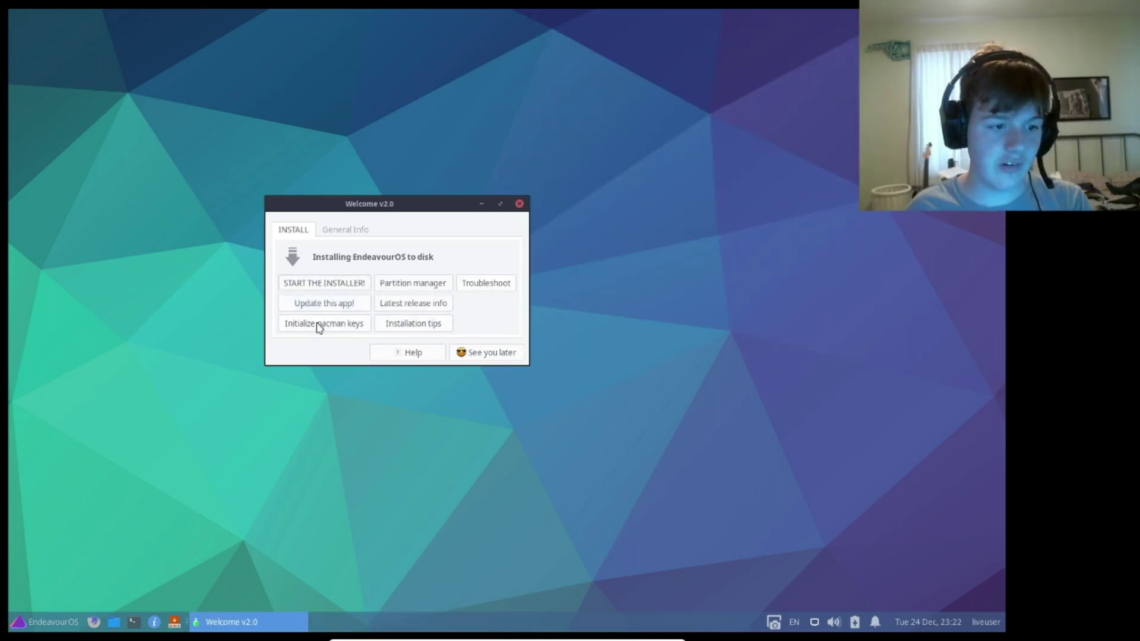
{"action": "left_click", "coordinate": [416, 327]}
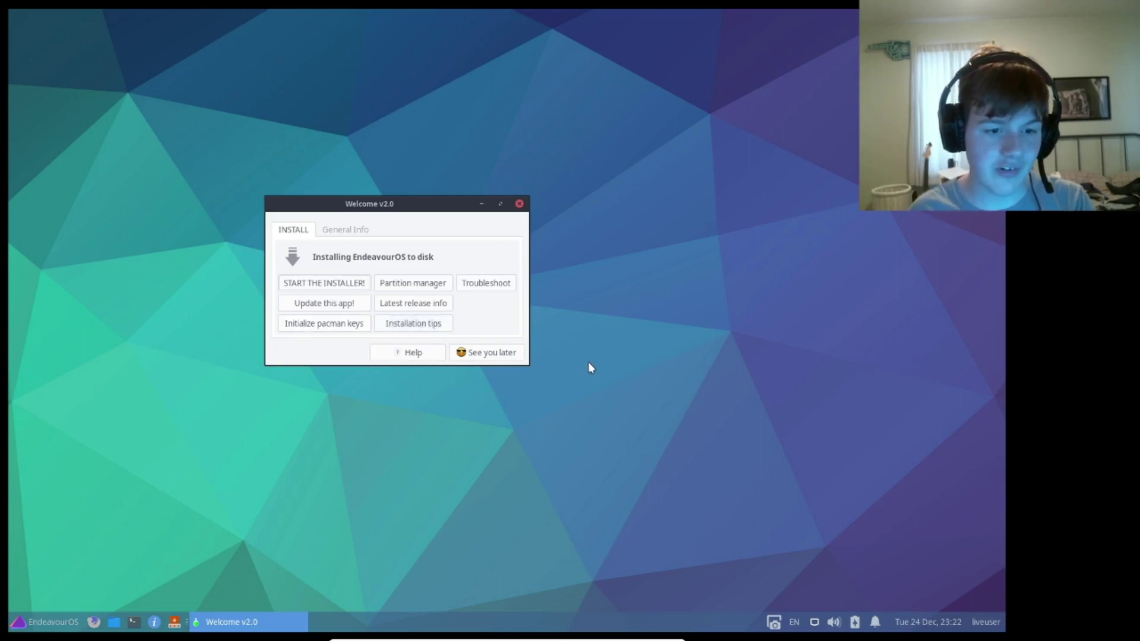
{"action": "left_click", "coordinate": [341, 232]}
{"action": "left_click", "coordinate": [294, 231]}
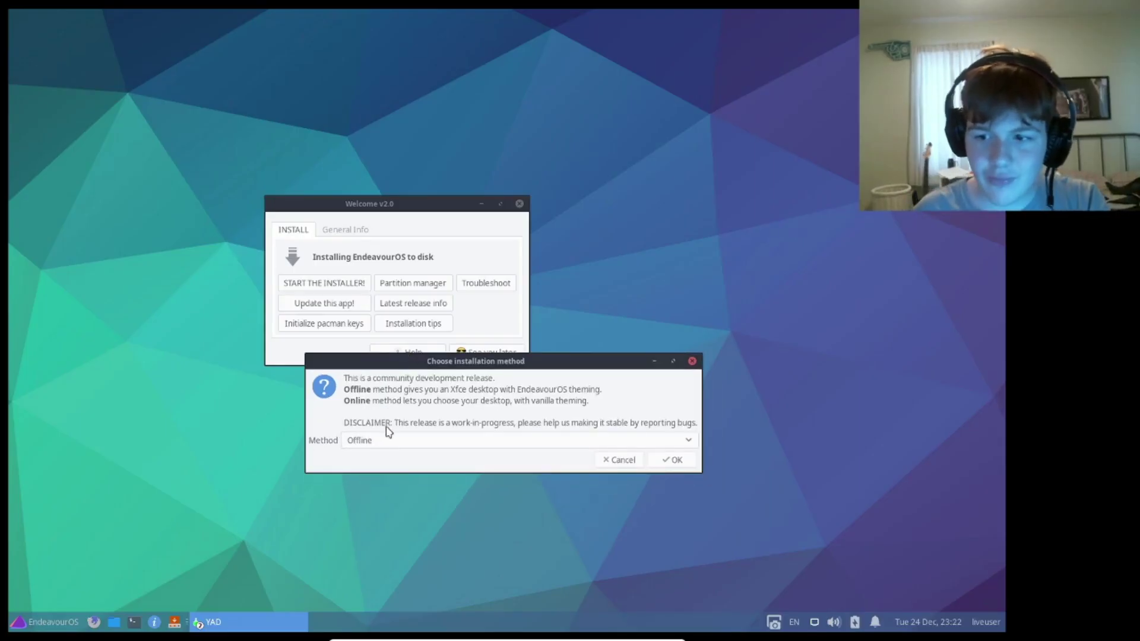
- Keep Offline as the install method and advance to the Erase disk partitioning choice
{"action": "left_click", "coordinate": [382, 444]}
{"action": "left_click", "coordinate": [380, 446]}
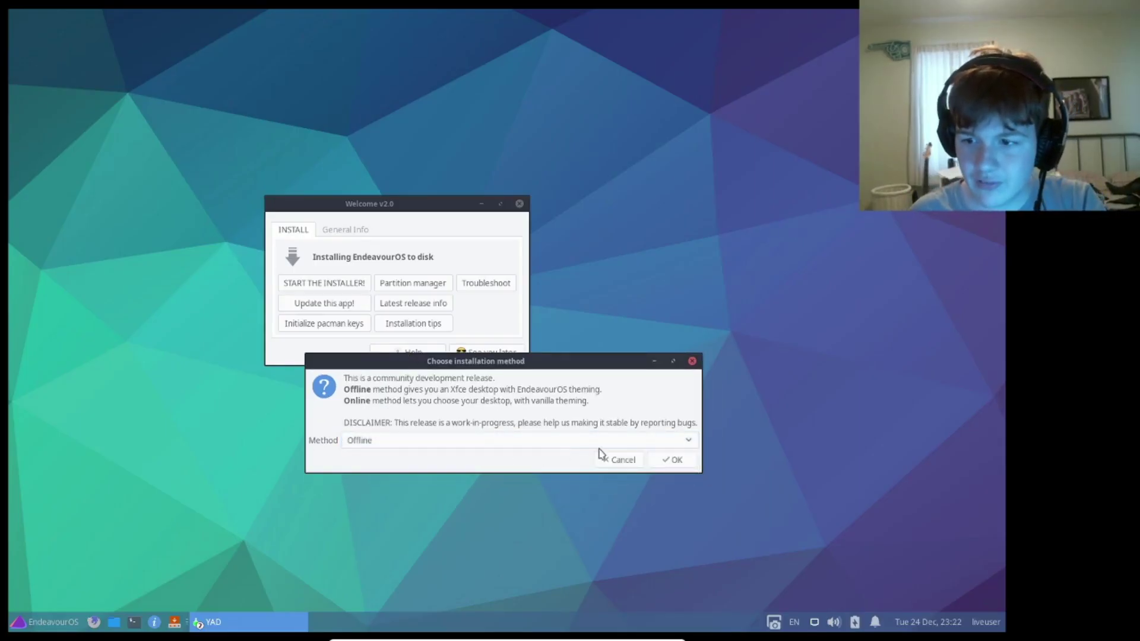
{"action": "left_click", "coordinate": [669, 458]}
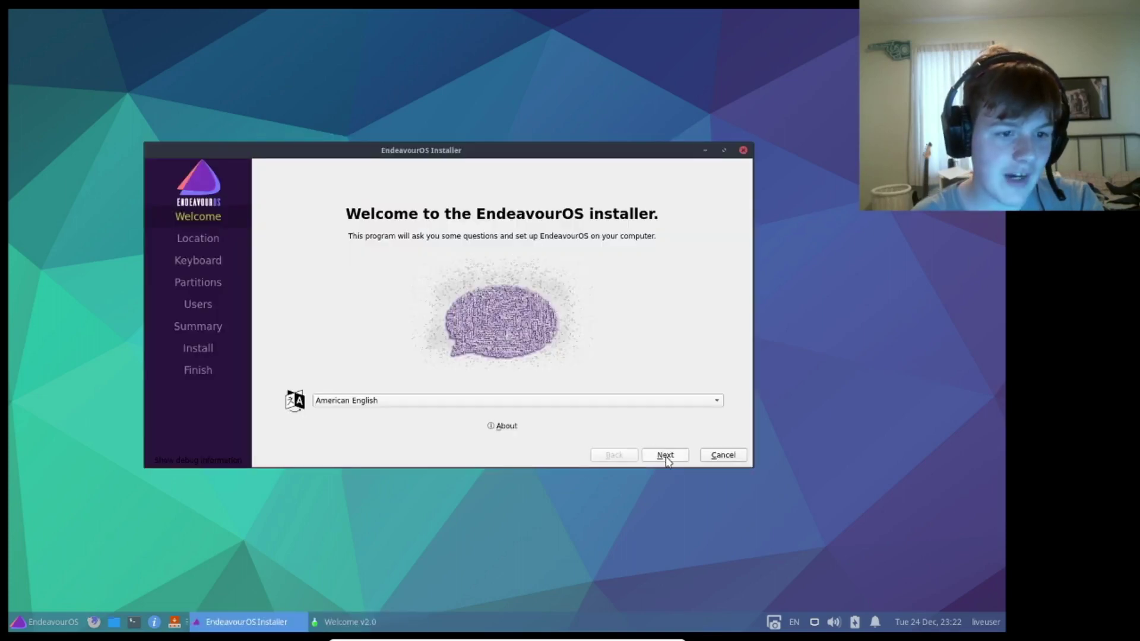
{"action": "left_click", "coordinate": [665, 455]}
{"action": "left_click", "coordinate": [665, 455]}
{"action": "left_click", "coordinate": [666, 455]}
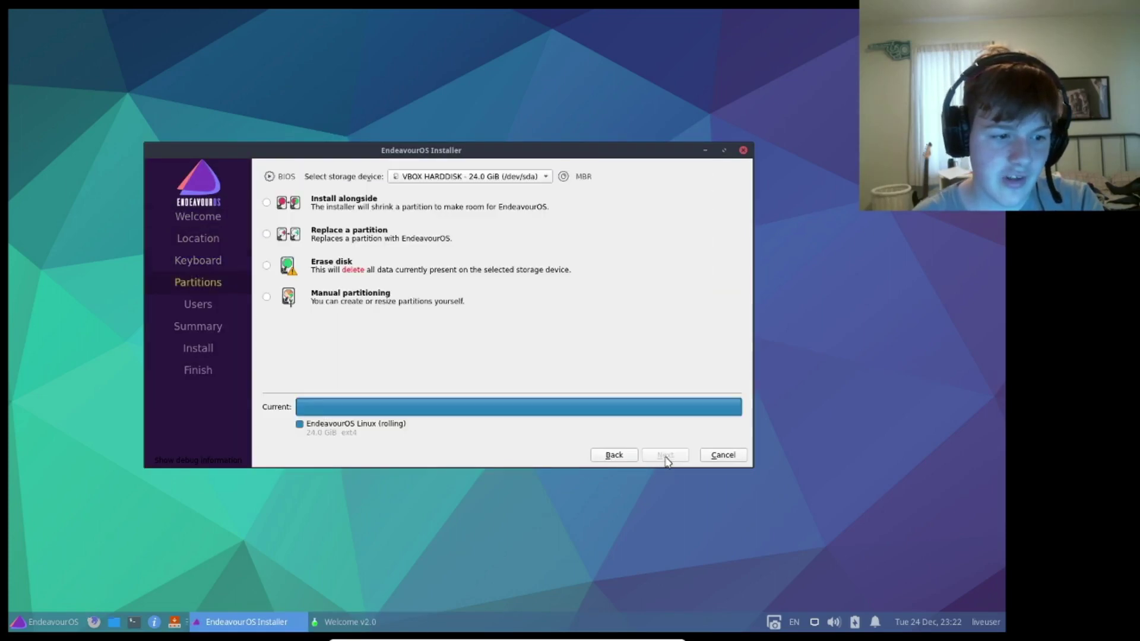
{"action": "left_click", "coordinate": [268, 266]}
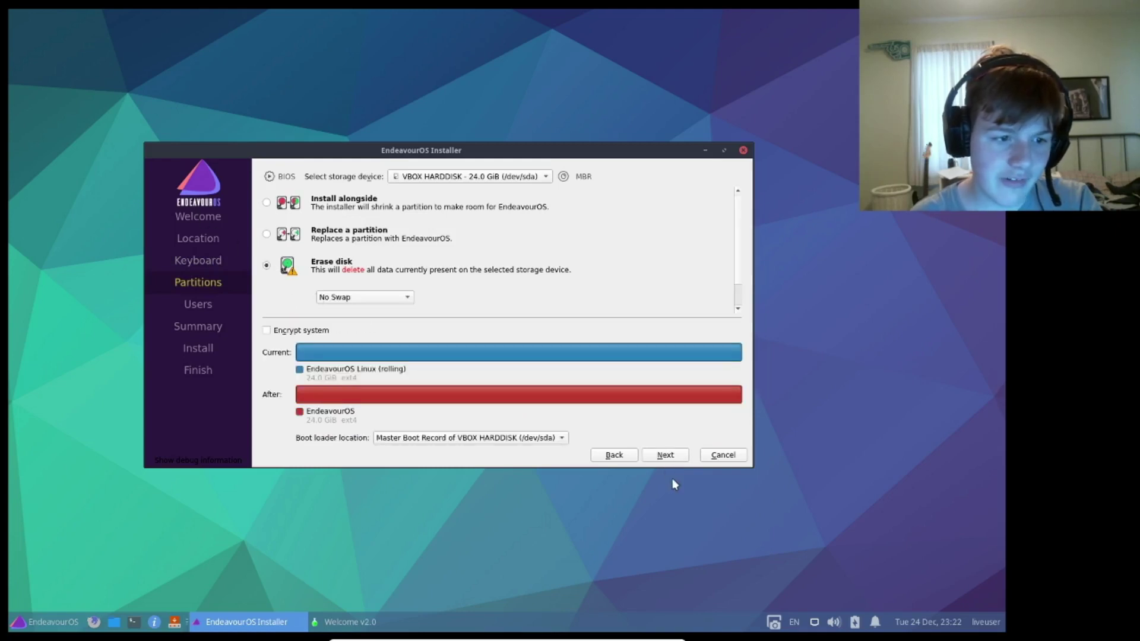
{"action": "left_click", "coordinate": [666, 456]}
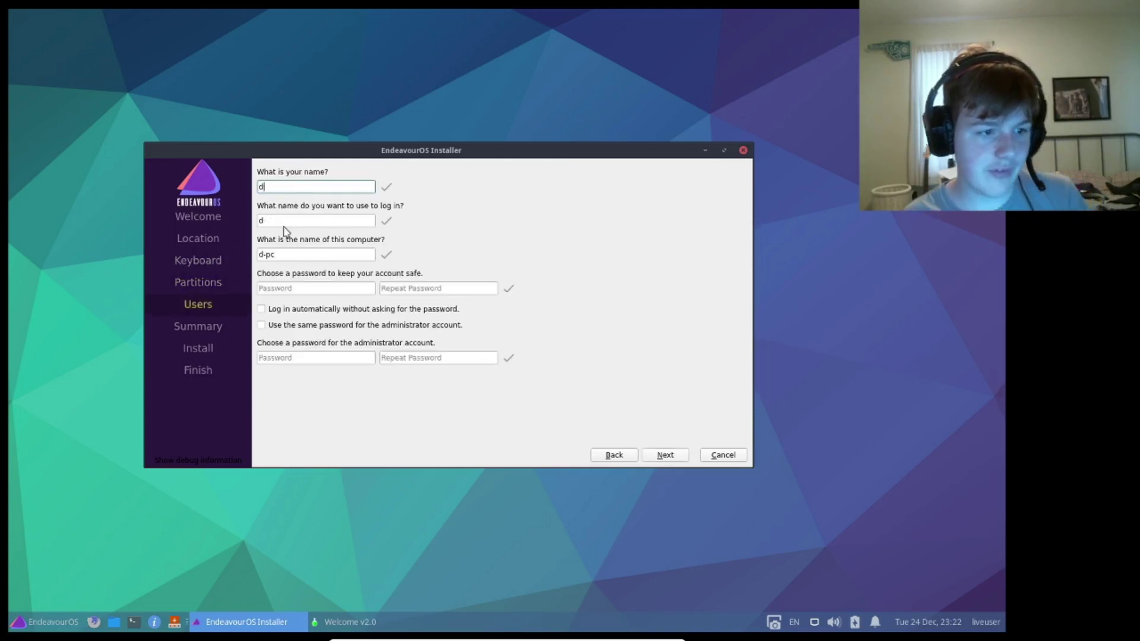
- Fill in the account name and password with auto-login and shared admin password, then cancel at Summary
{"action": "left_click", "coordinate": [303, 288]}
{"action": "key", "text": "Tab"}
{"action": "left_click", "coordinate": [261, 325]}
{"action": "left_click", "coordinate": [331, 309]}
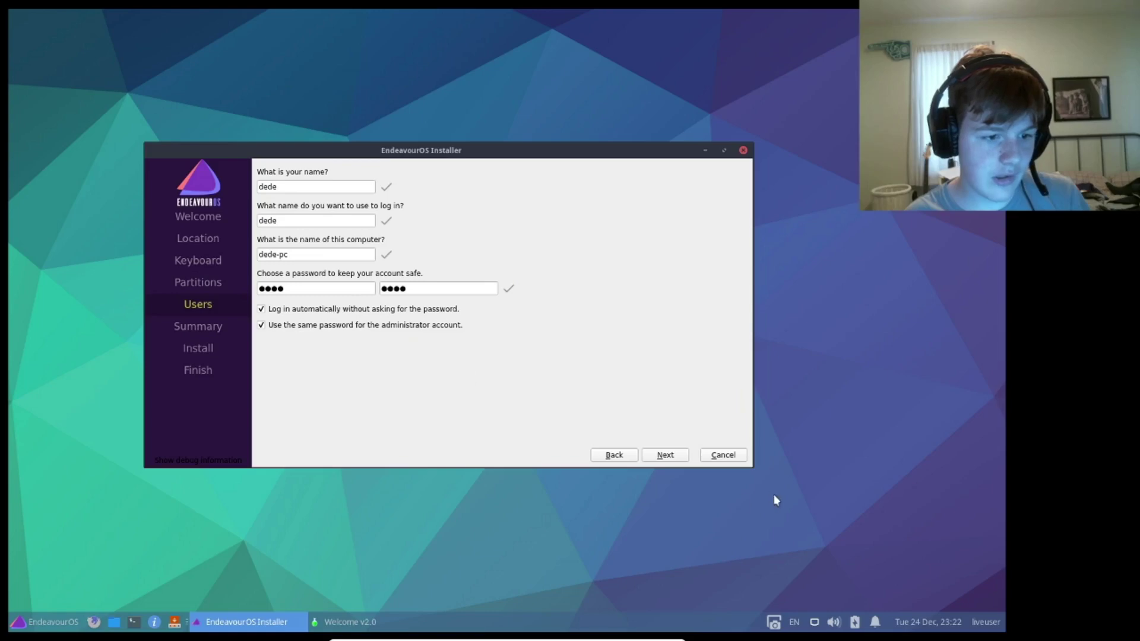
{"action": "left_click", "coordinate": [664, 455]}
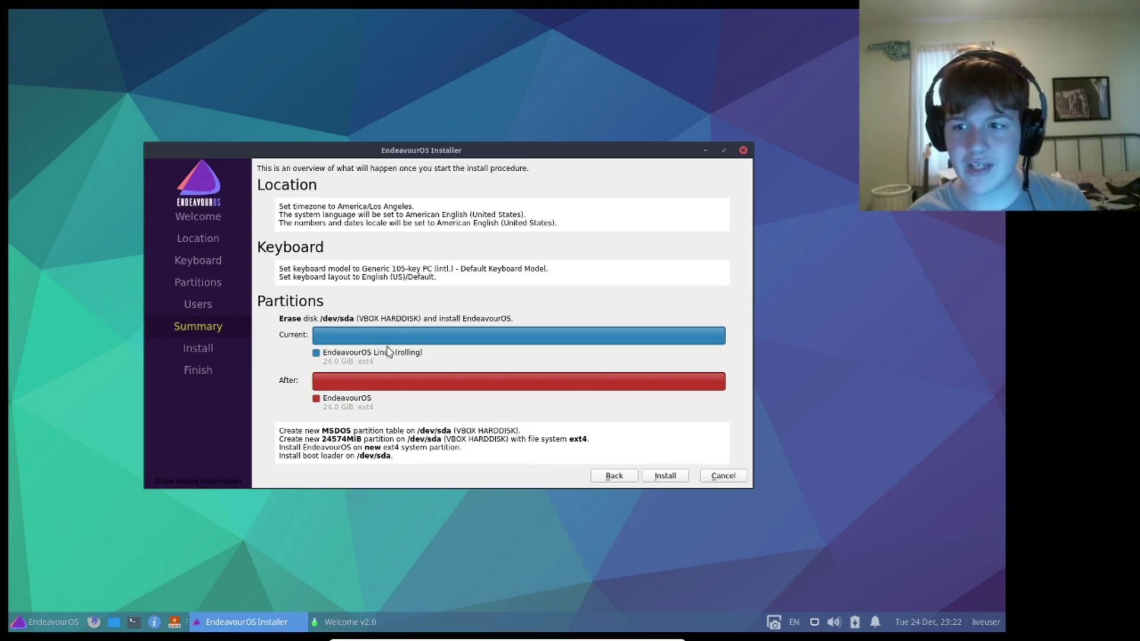
{"action": "left_click", "coordinate": [716, 474]}
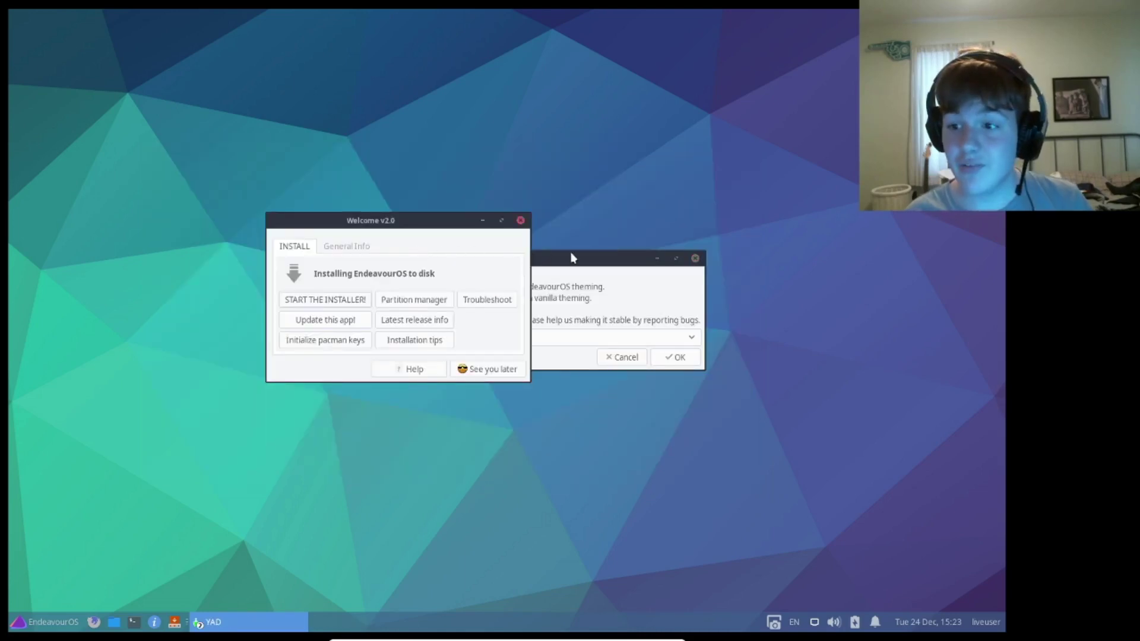
- Choose Online as the installation method and confirm it
{"action": "left_click_drag", "start_coordinate": [610, 263], "coordinate": [573, 284]}
{"action": "left_click", "coordinate": [407, 359]}
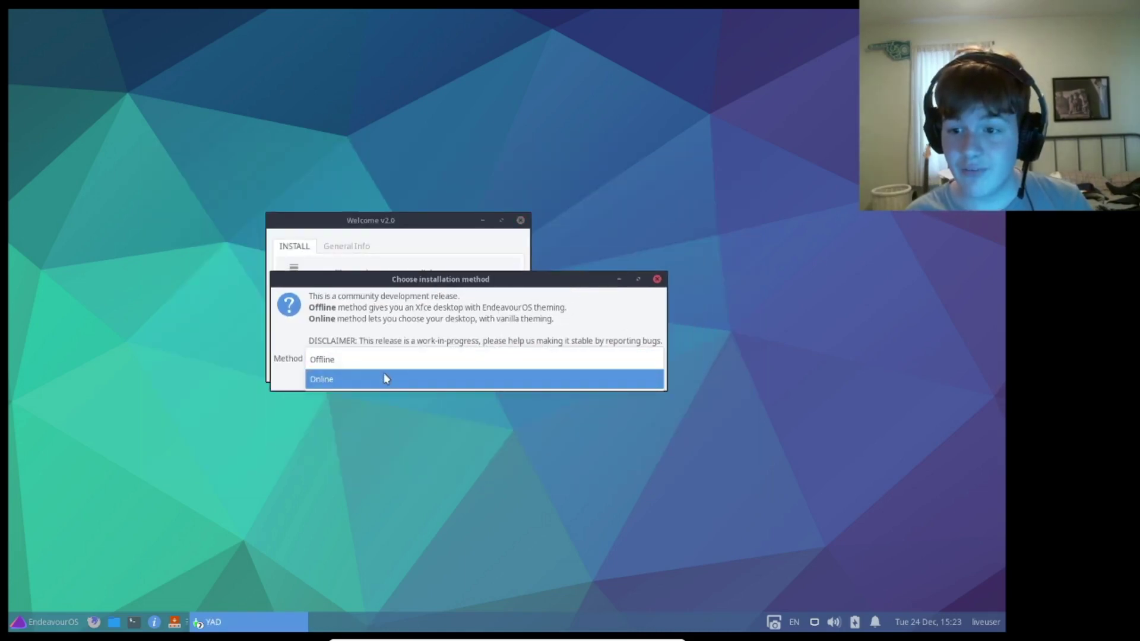
{"action": "left_click", "coordinate": [384, 377]}
{"action": "left_click", "coordinate": [636, 378]}
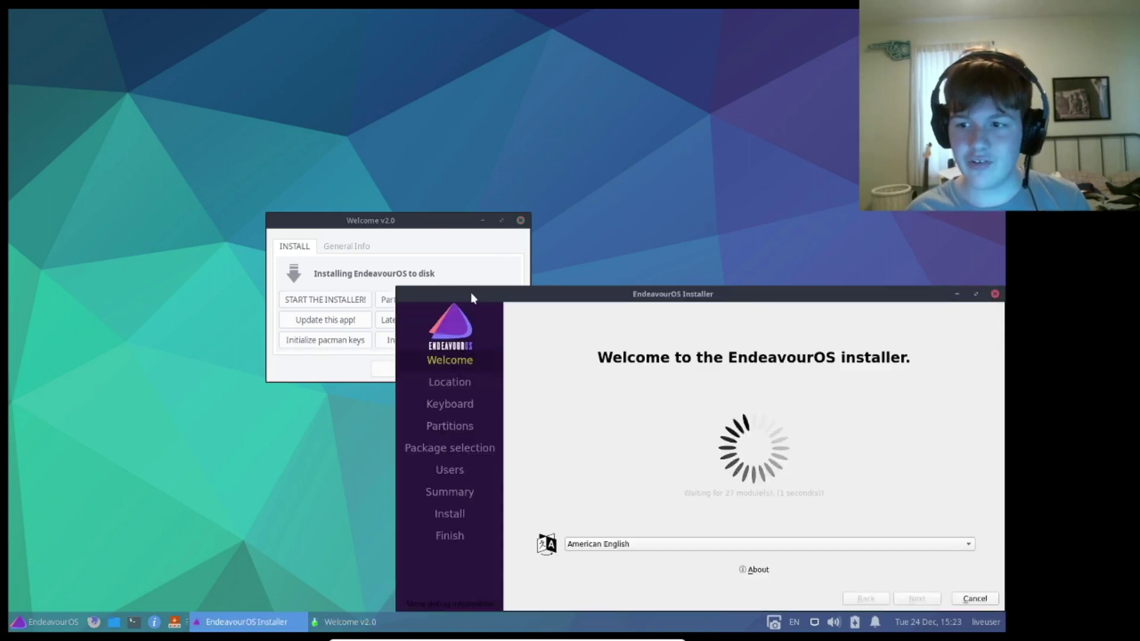
- Skip through Welcome, Location and Keyboard, and select Erase disk
{"action": "left_click_drag", "start_coordinate": [466, 289], "coordinate": [296, 138]}
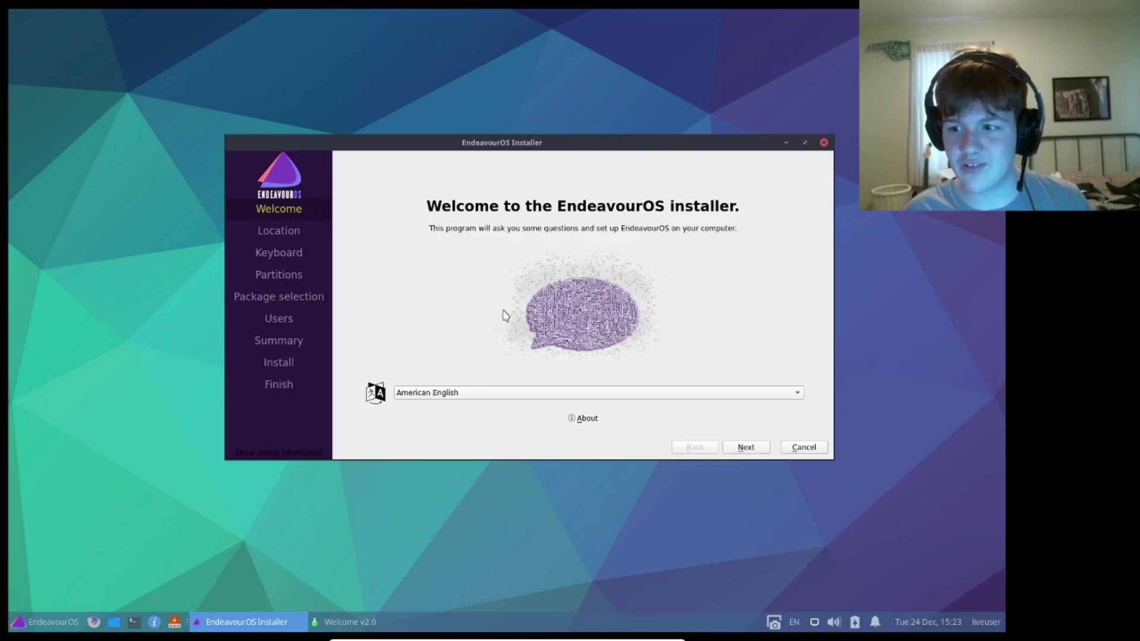
{"action": "left_click", "coordinate": [746, 448]}
{"action": "left_click", "coordinate": [746, 449]}
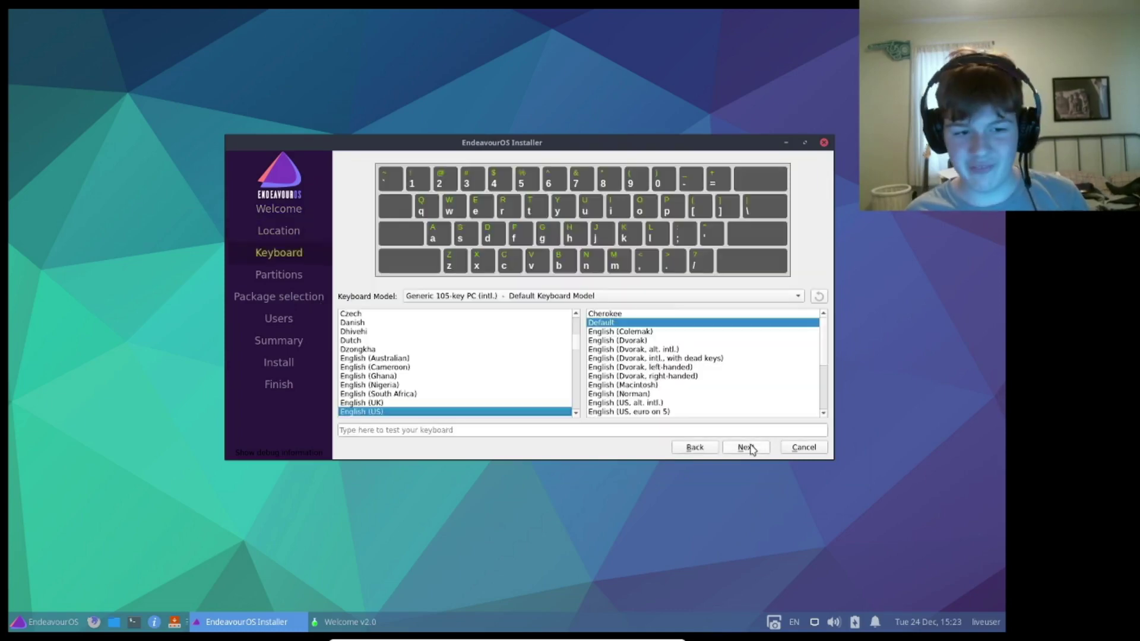
{"action": "left_click", "coordinate": [747, 448]}
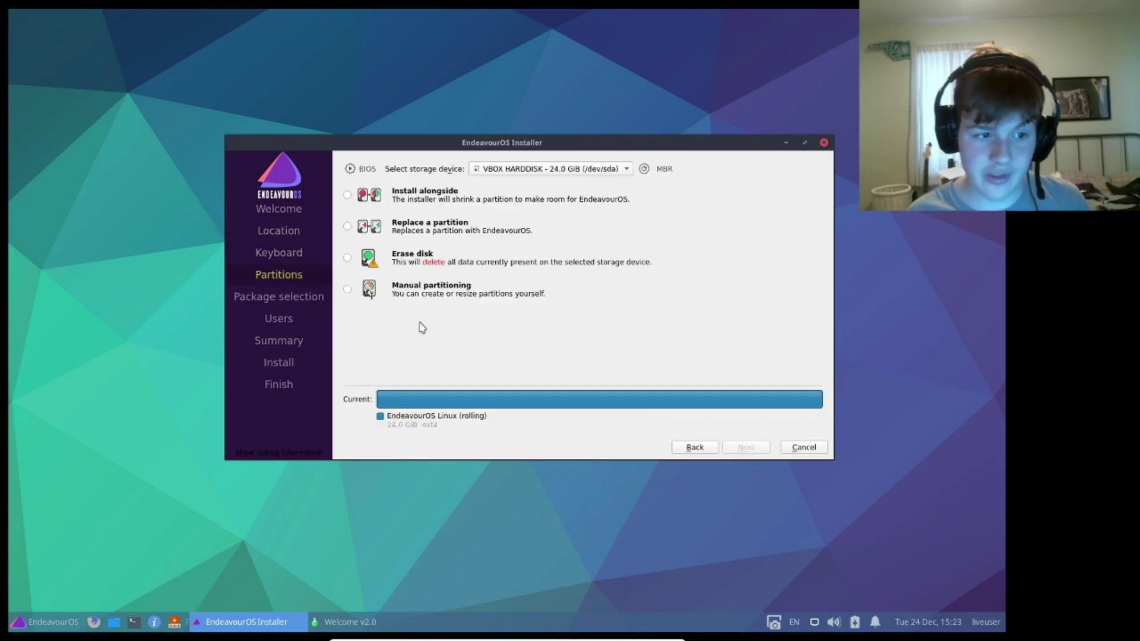
{"action": "left_click", "coordinate": [347, 259]}
{"action": "left_click", "coordinate": [739, 448]}
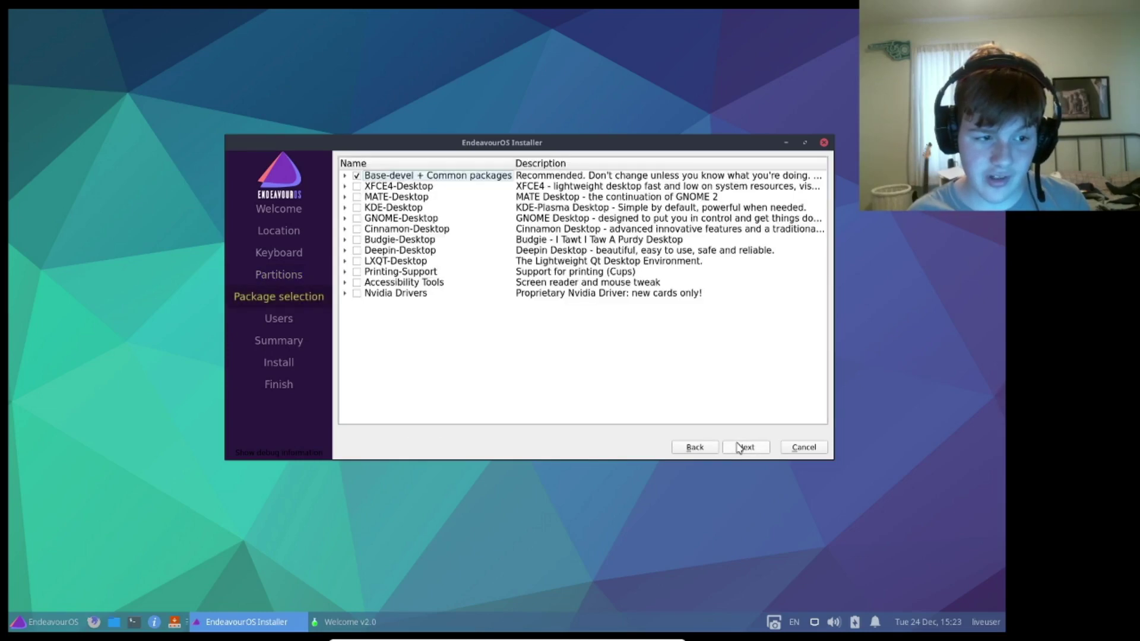
- Inspect the XFCE4, GNOME and Deepin groups and tick Deepin-Desktop
{"action": "left_click", "coordinate": [345, 188]}
{"action": "left_click", "coordinate": [345, 187]}
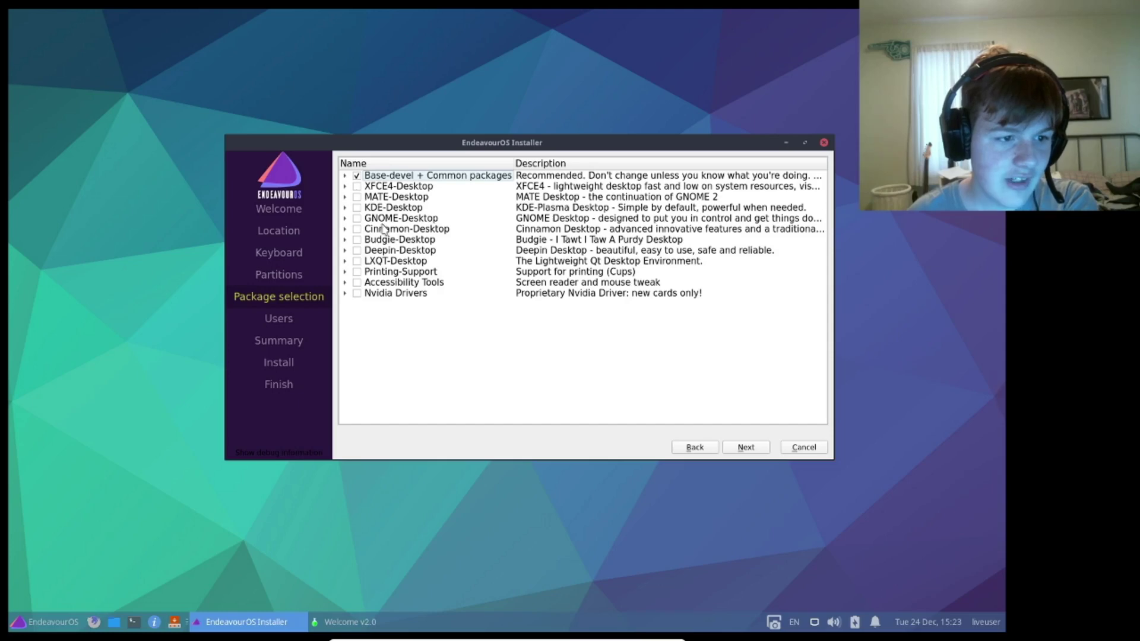
{"action": "left_click", "coordinate": [345, 219]}
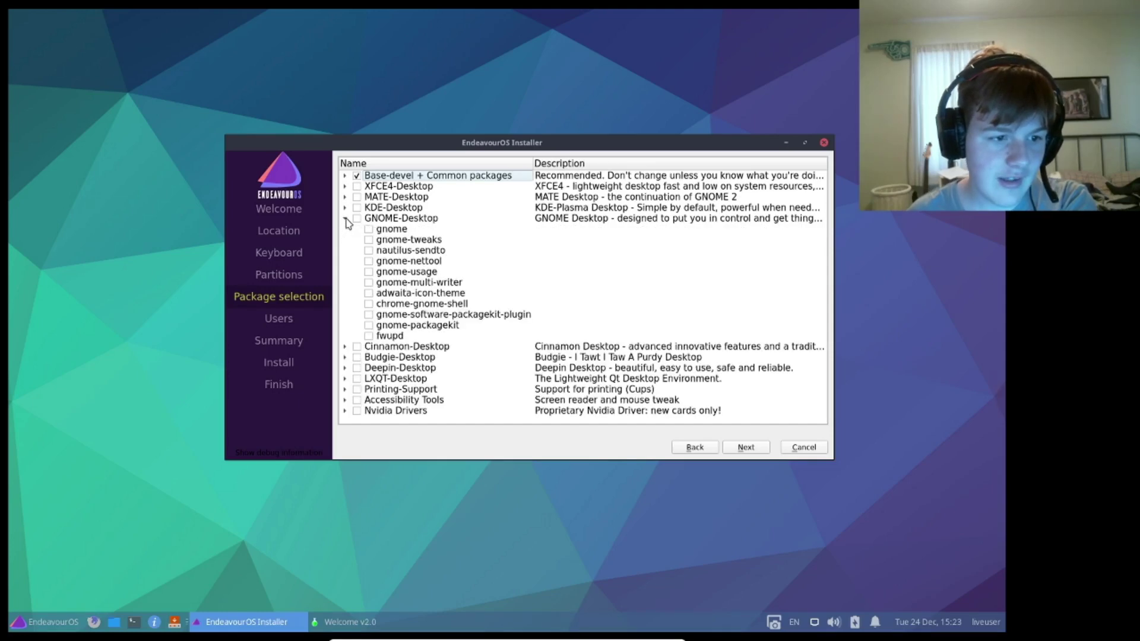
{"action": "left_click", "coordinate": [345, 219]}
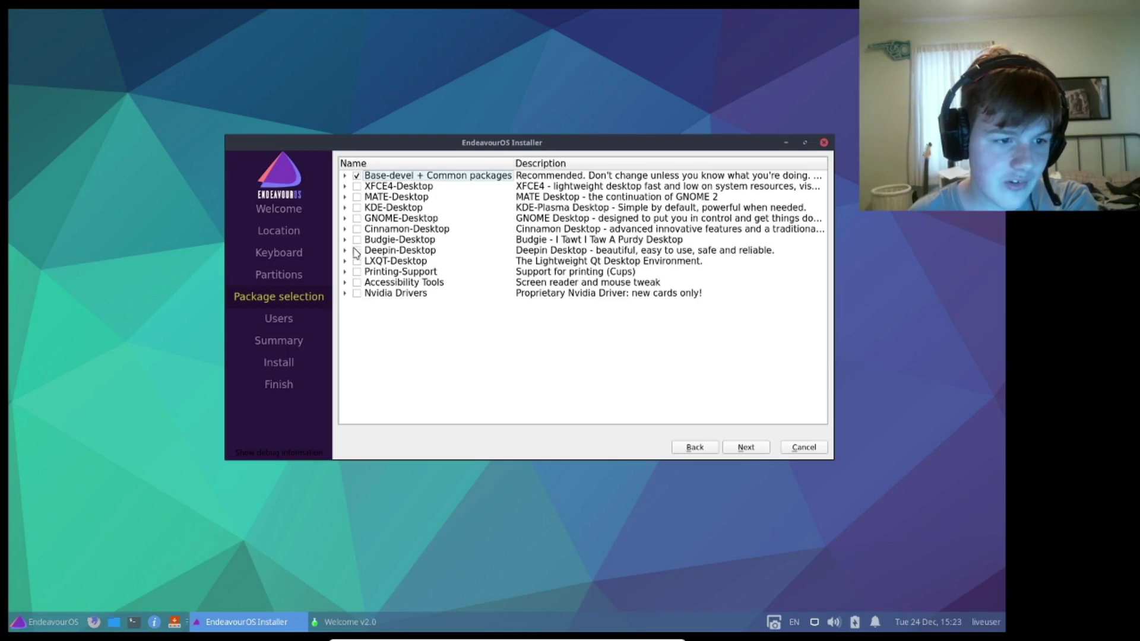
{"action": "left_click", "coordinate": [345, 251]}
{"action": "left_click", "coordinate": [345, 250]}
{"action": "left_click", "coordinate": [357, 250]}
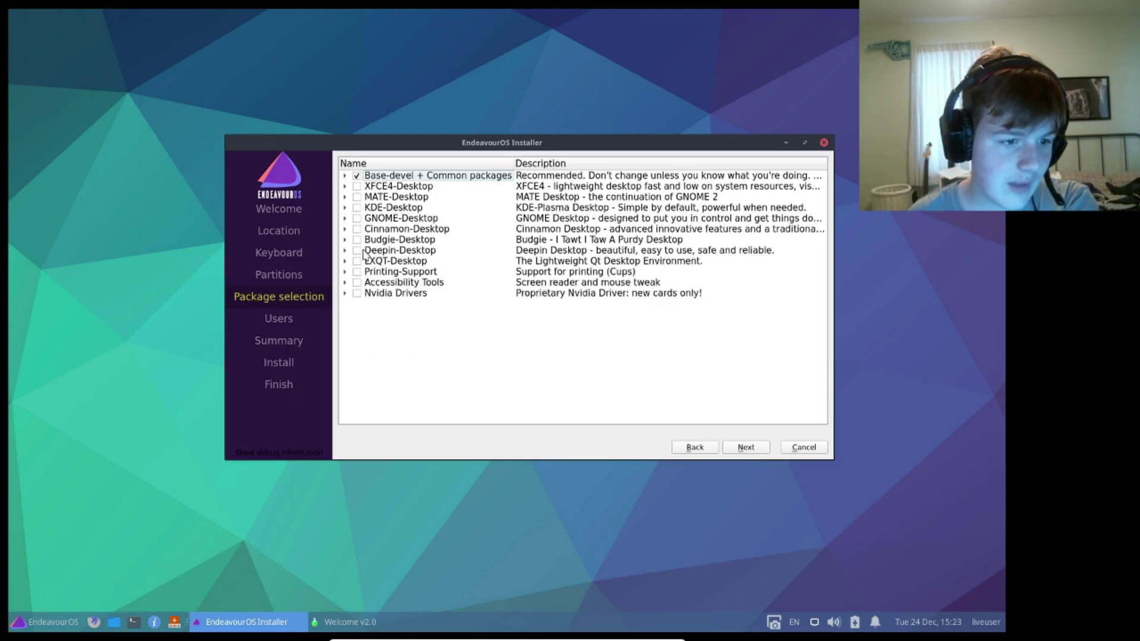
{"action": "left_click", "coordinate": [345, 250]}
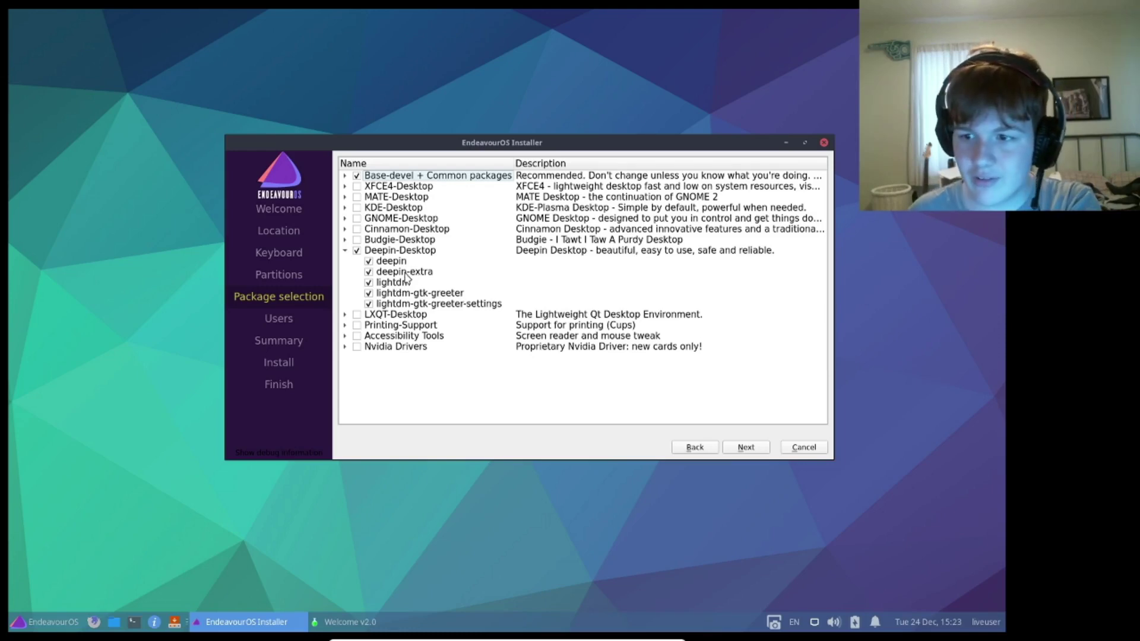
- Tick lightdm, lightdm-gtk-greeter and lightdm-gtk-greeter-settings, then fold the Deepin-Desktop list away
{"action": "left_click", "coordinate": [369, 283]}
{"action": "left_click", "coordinate": [373, 305]}
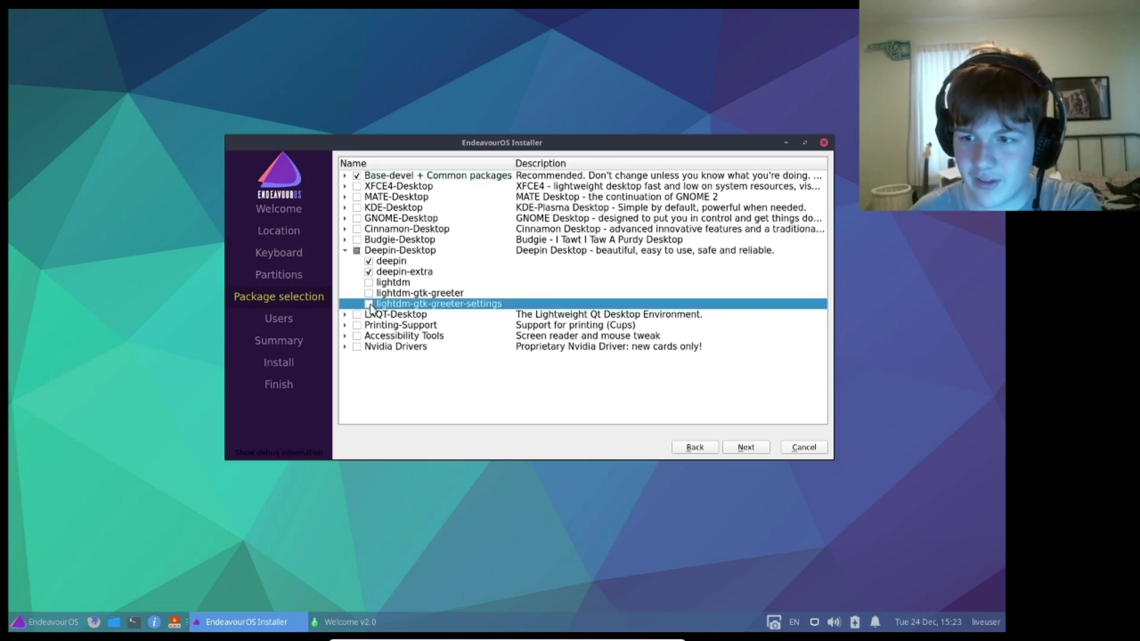
{"action": "left_click", "coordinate": [372, 295]}
{"action": "left_click", "coordinate": [369, 283]}
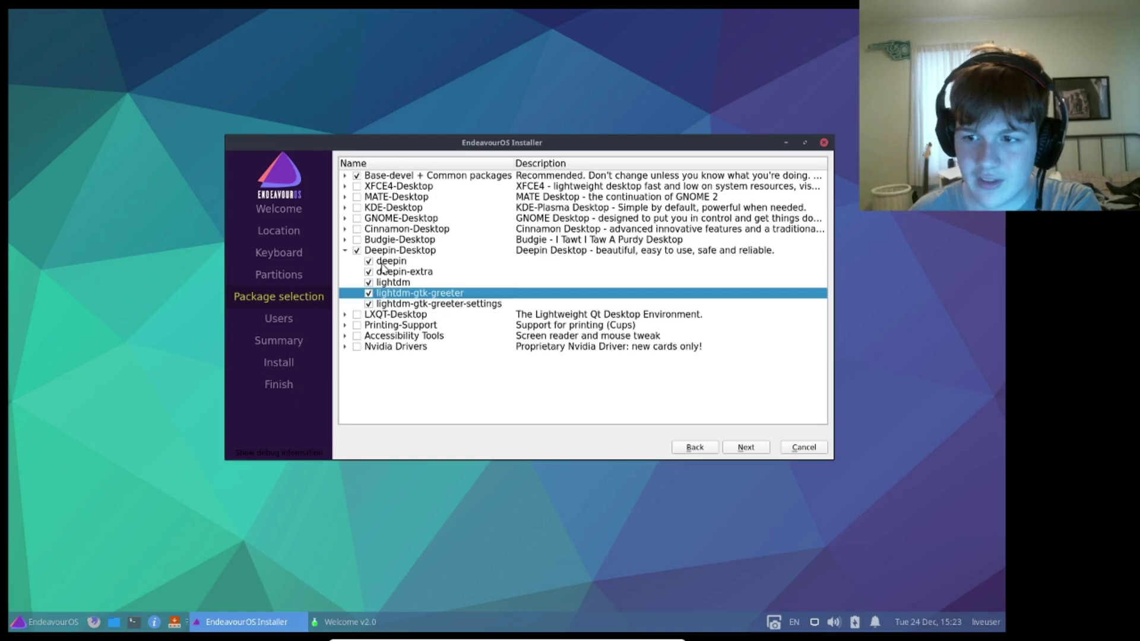
{"action": "left_click", "coordinate": [393, 262]}
{"action": "left_click", "coordinate": [395, 271]}
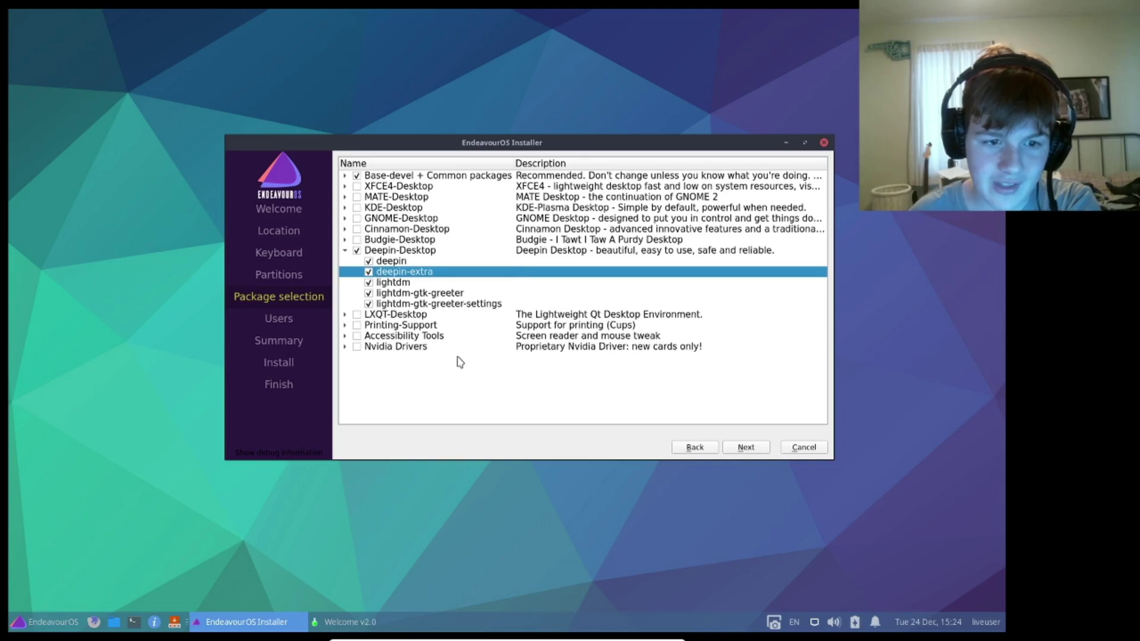
{"action": "left_click", "coordinate": [345, 250]}
- Untick Deepin-Desktop and inspect the GNOME-Desktop and XFCE4-Desktop package lists
{"action": "left_click", "coordinate": [354, 254]}
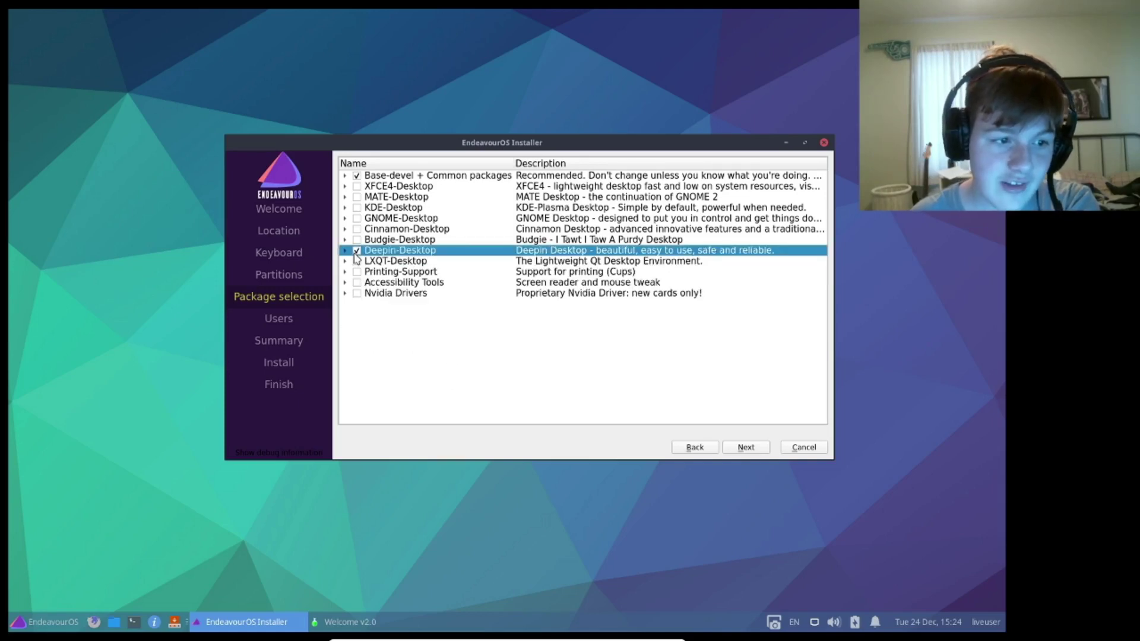
{"action": "left_click", "coordinate": [345, 218]}
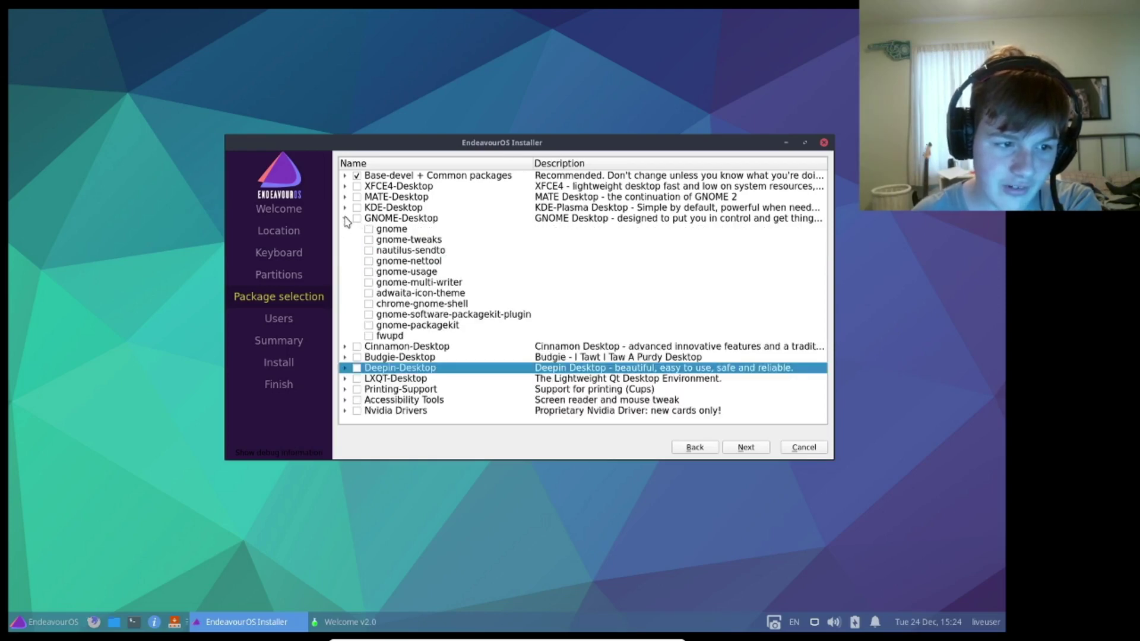
{"action": "left_click", "coordinate": [345, 218]}
{"action": "double_click", "coordinate": [345, 218]}
{"action": "left_click", "coordinate": [355, 222]}
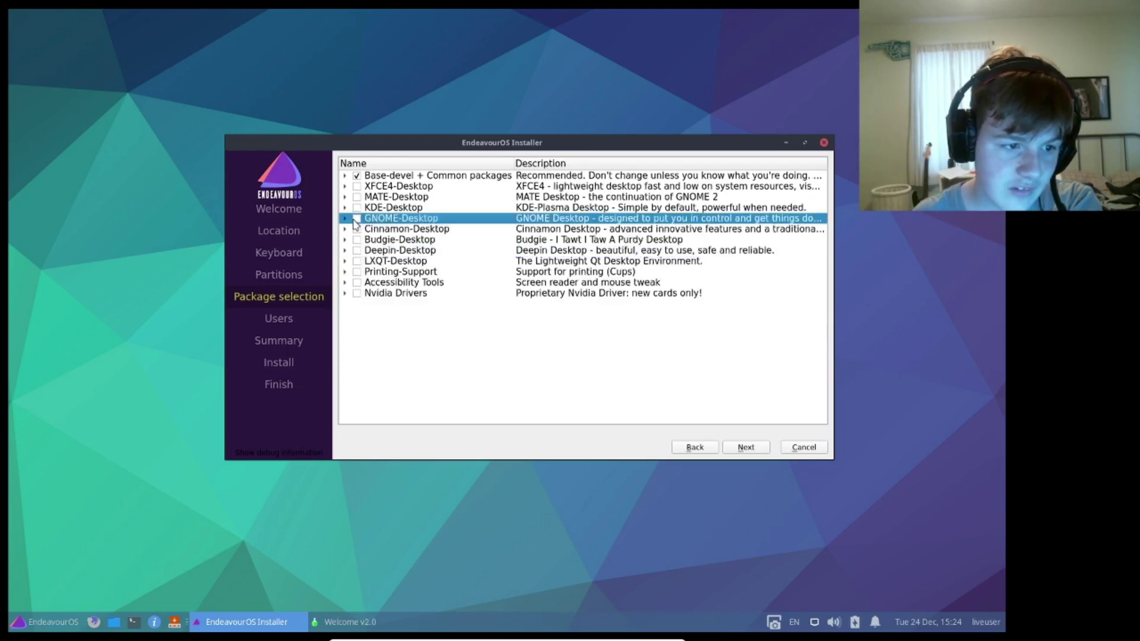
{"action": "left_click", "coordinate": [344, 185]}
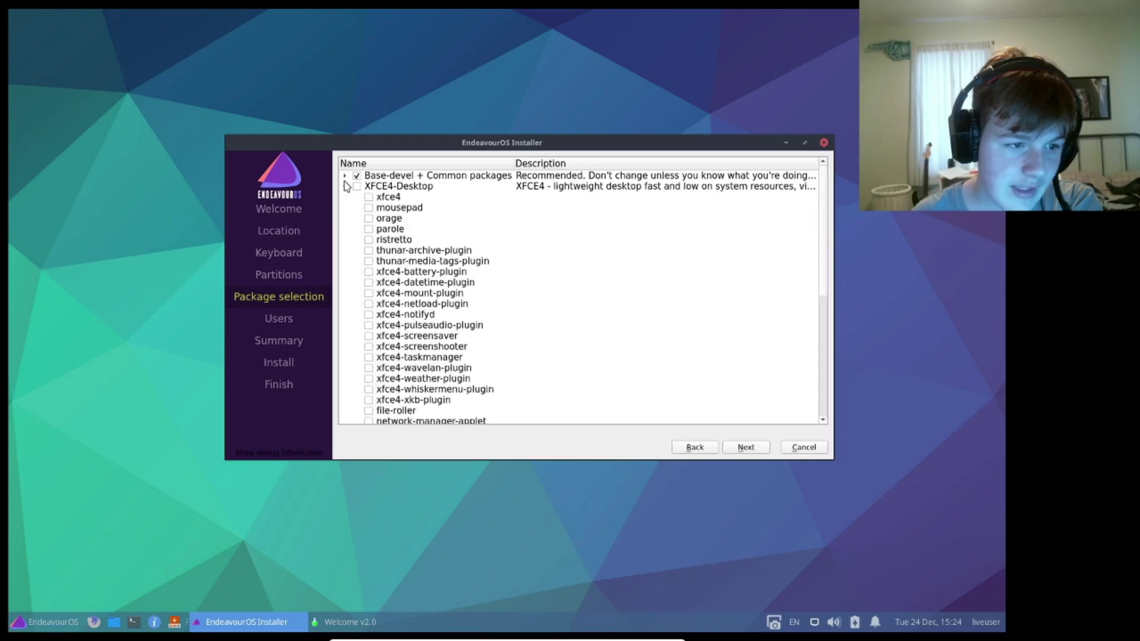
{"action": "scroll", "coordinate": [434, 213], "scroll_direction": "down", "scroll_amount": 4}
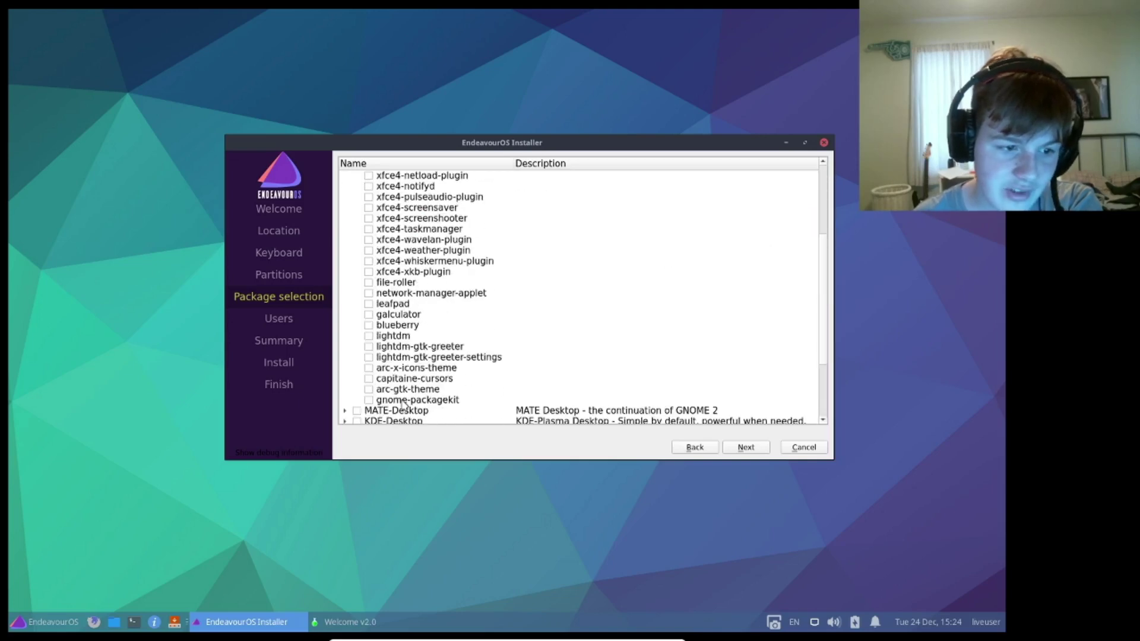
{"action": "scroll", "coordinate": [387, 360], "scroll_direction": "up", "scroll_amount": 5}
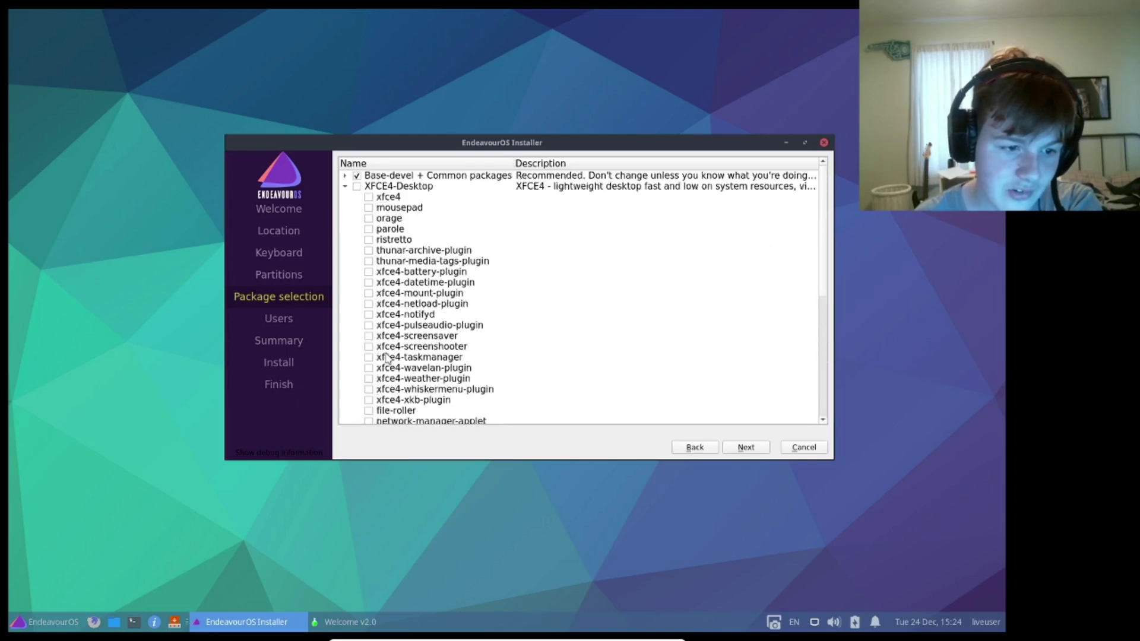
{"action": "left_click", "coordinate": [345, 186]}
- Inspect the LXQT-Desktop packages and tick the LXQT-Desktop group
{"action": "left_click", "coordinate": [345, 261]}
{"action": "scroll", "coordinate": [344, 263], "scroll_direction": "down", "scroll_amount": 2}
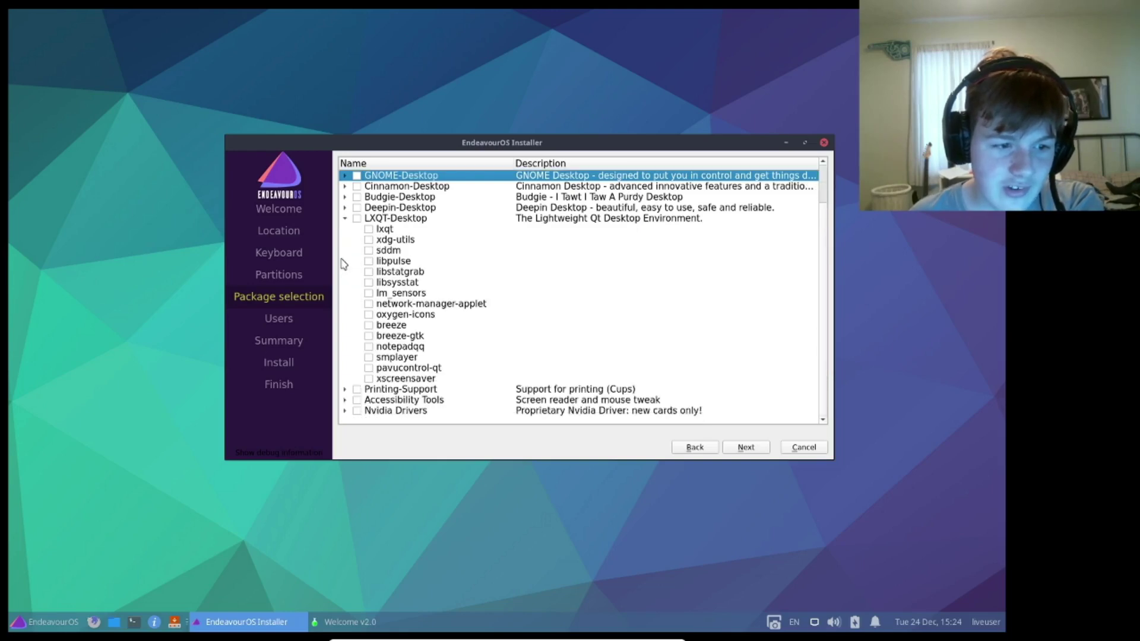
{"action": "scroll", "coordinate": [344, 263], "scroll_direction": "up", "scroll_amount": 2}
{"action": "left_click", "coordinate": [344, 261]}
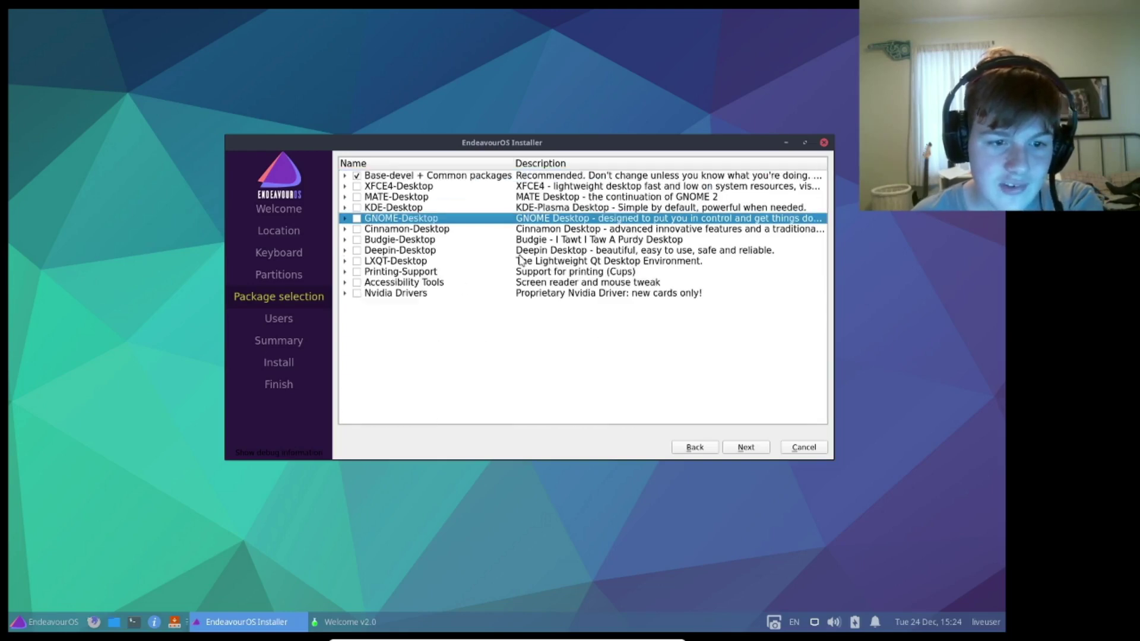
{"action": "left_click", "coordinate": [454, 252]}
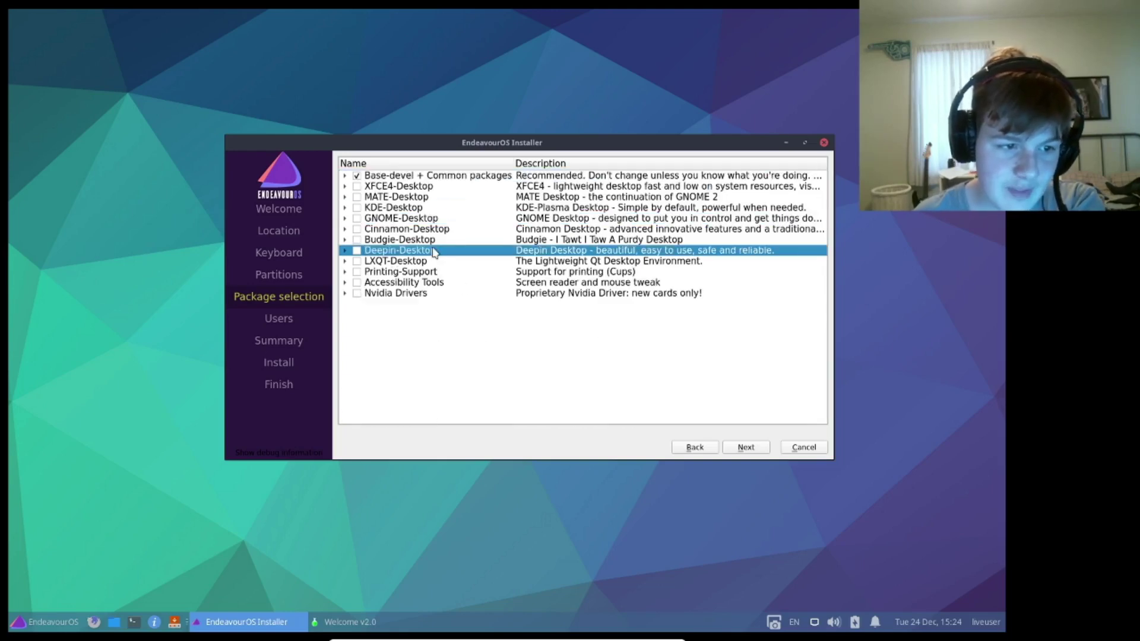
{"action": "left_click", "coordinate": [396, 257]}
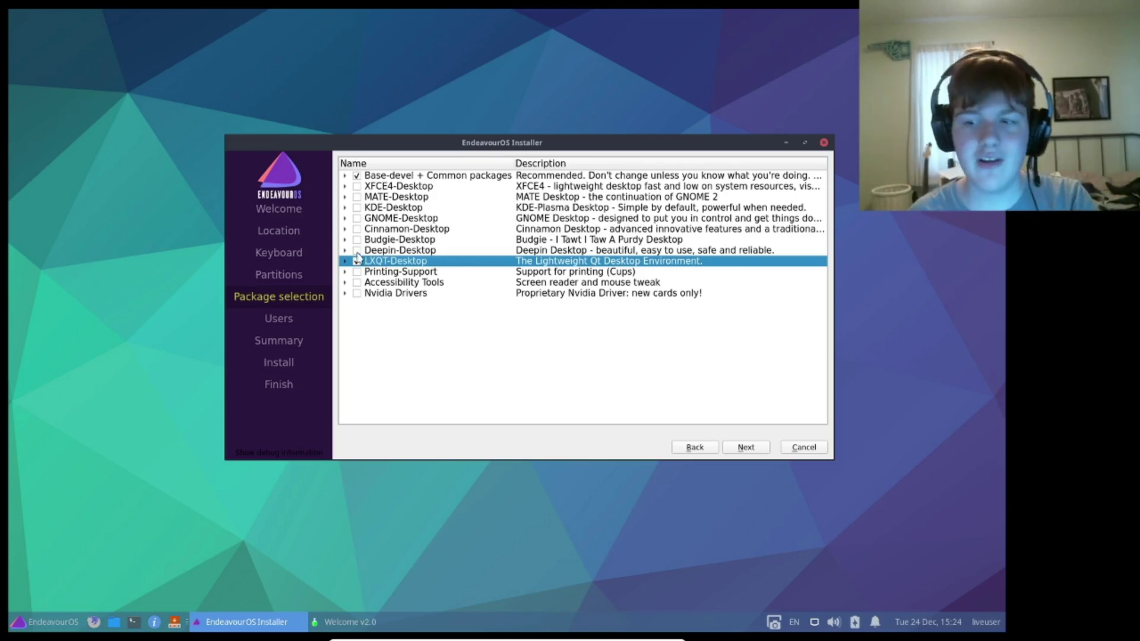
- Inspect the Printing-Support and Accessibility Tools package lists
{"action": "left_click", "coordinate": [344, 272]}
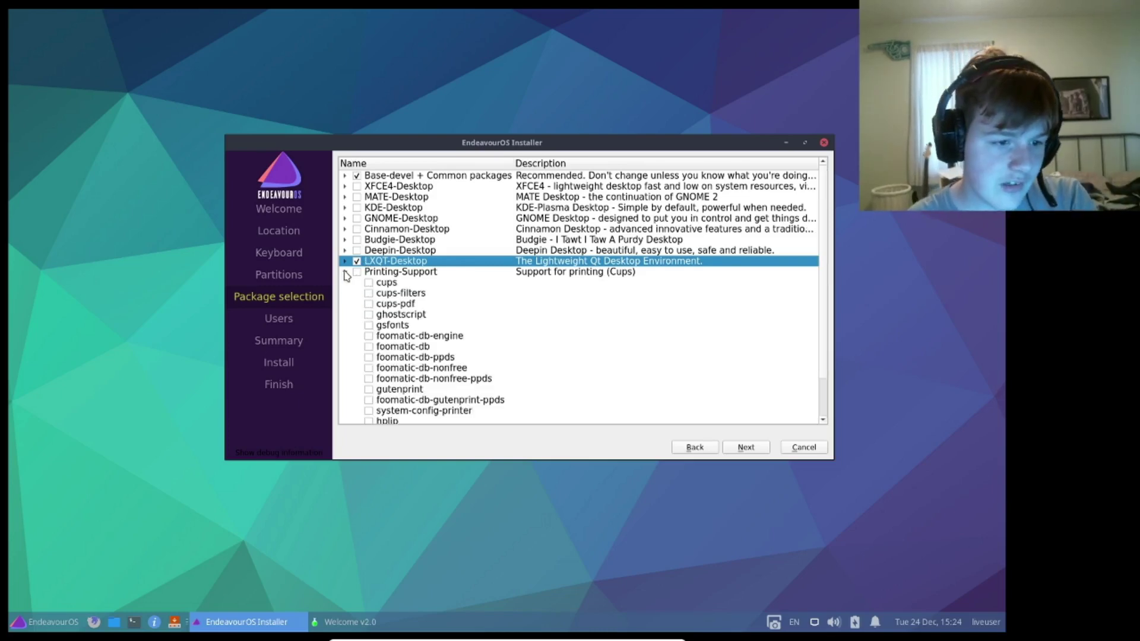
{"action": "left_click", "coordinate": [345, 272]}
{"action": "left_click", "coordinate": [344, 273]}
{"action": "scroll", "coordinate": [345, 270], "scroll_direction": "down", "scroll_amount": 2}
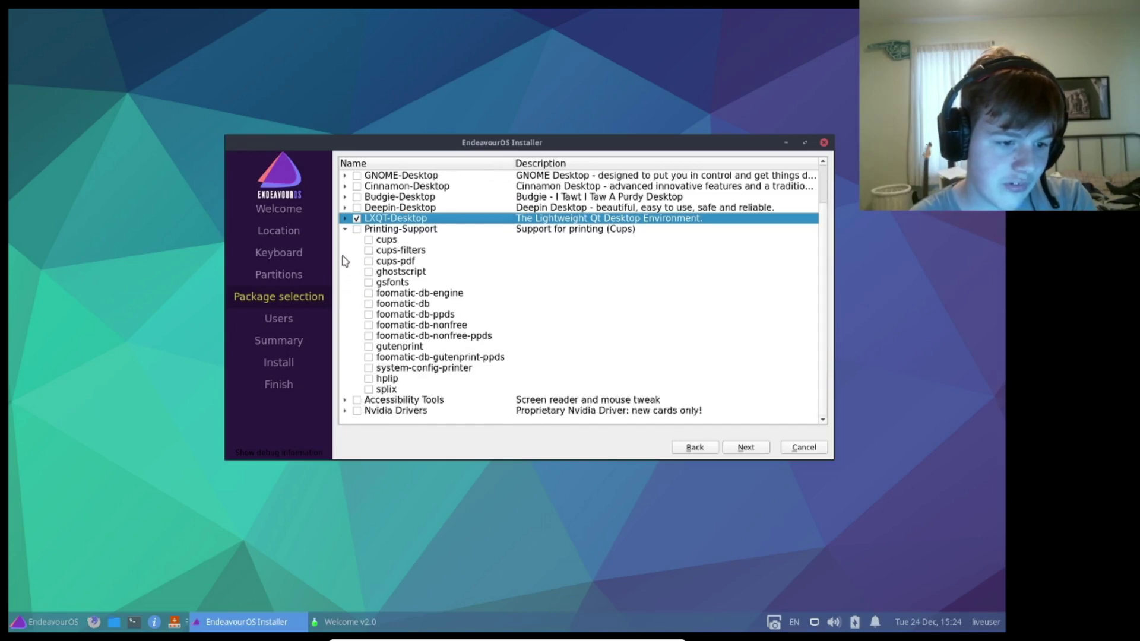
{"action": "left_click", "coordinate": [344, 231]}
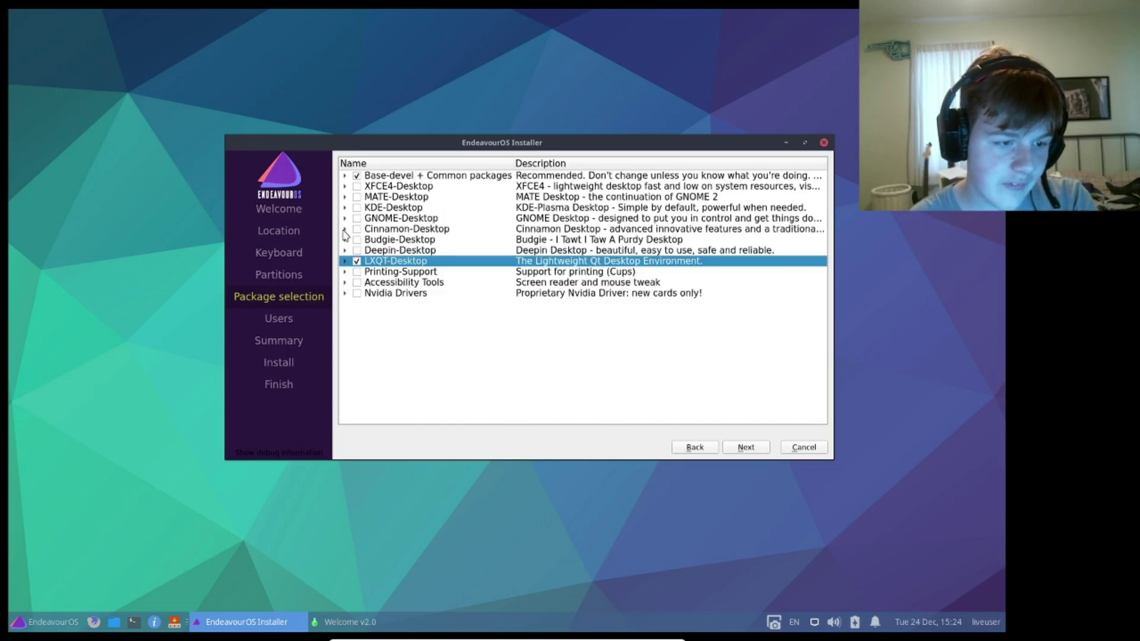
{"action": "left_click", "coordinate": [344, 283]}
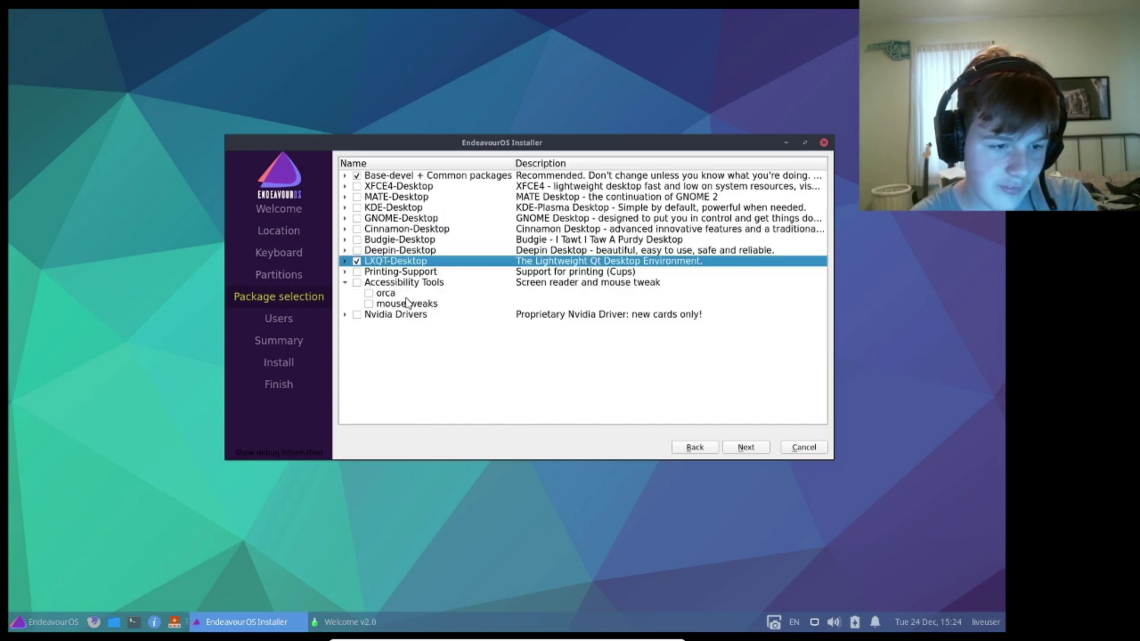
{"action": "left_click", "coordinate": [407, 303]}
{"action": "left_click", "coordinate": [389, 293]}
{"action": "left_click", "coordinate": [345, 282]}
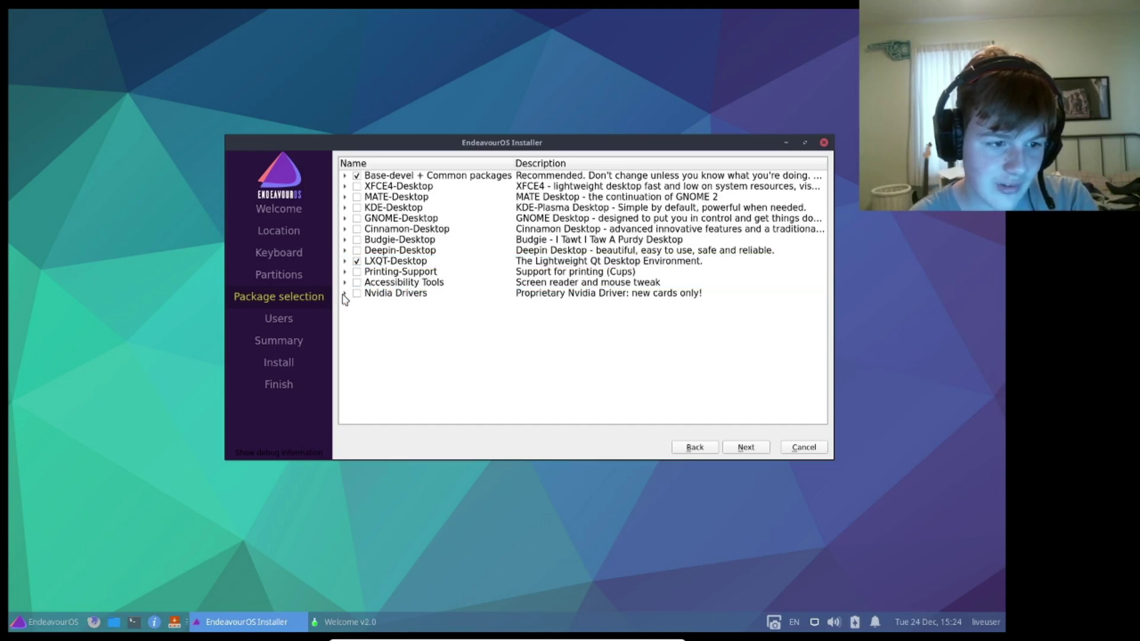
- Inspect the Nvidia Drivers group and continue to the Users page
{"action": "left_click", "coordinate": [345, 294]}
{"action": "left_click", "coordinate": [345, 294]}
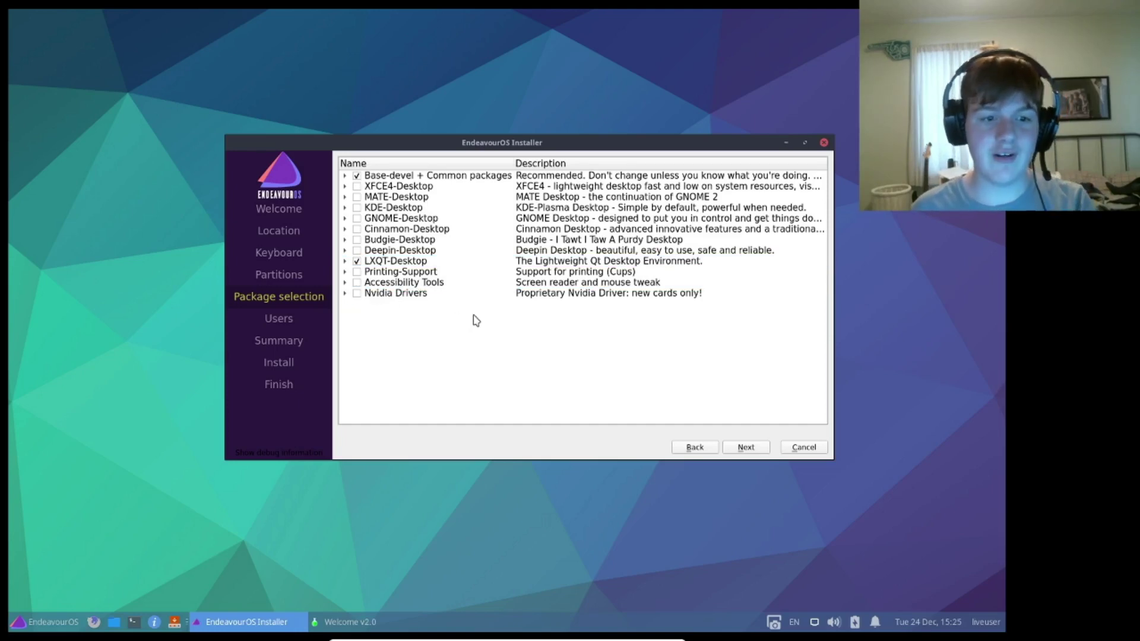
{"action": "left_click", "coordinate": [376, 294]}
{"action": "key", "text": "Up"}
{"action": "key", "text": "Up"}
{"action": "key", "text": "Up"}
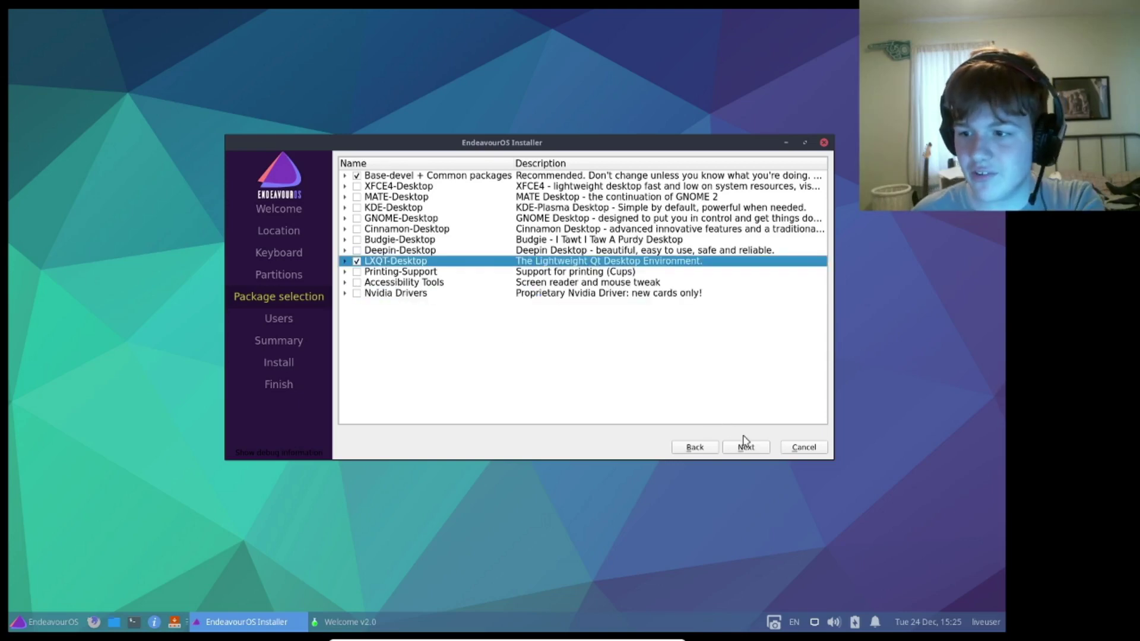
{"action": "left_click", "coordinate": [744, 445]}
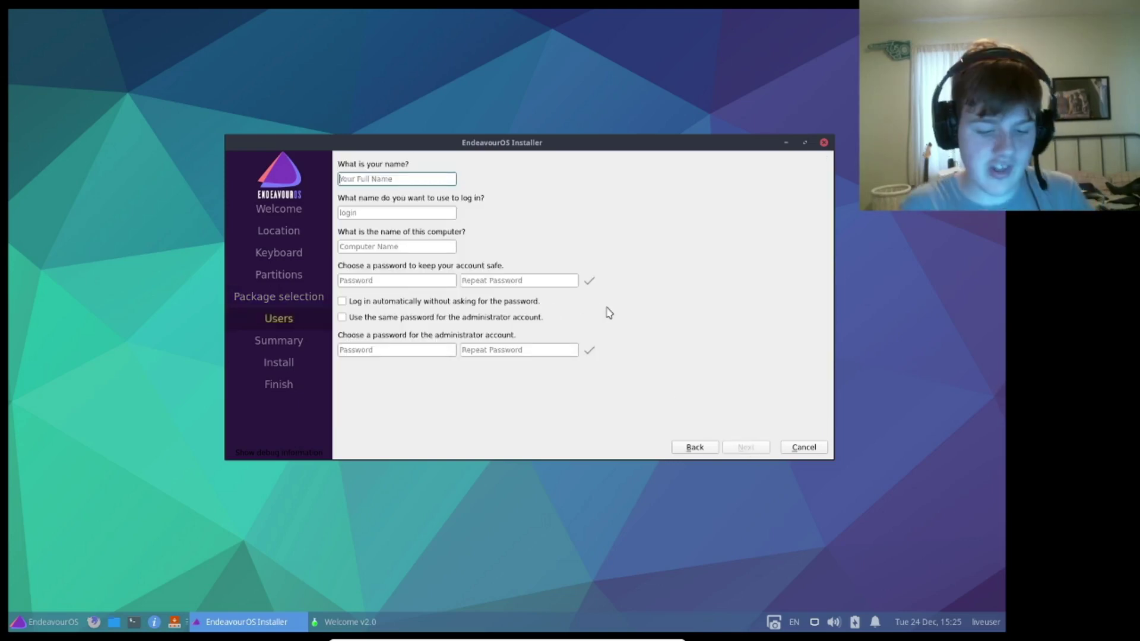
- Enter the account name, enable auto-login and shared admin password, and install to disk
{"action": "type", "text": "PizzaLov"}
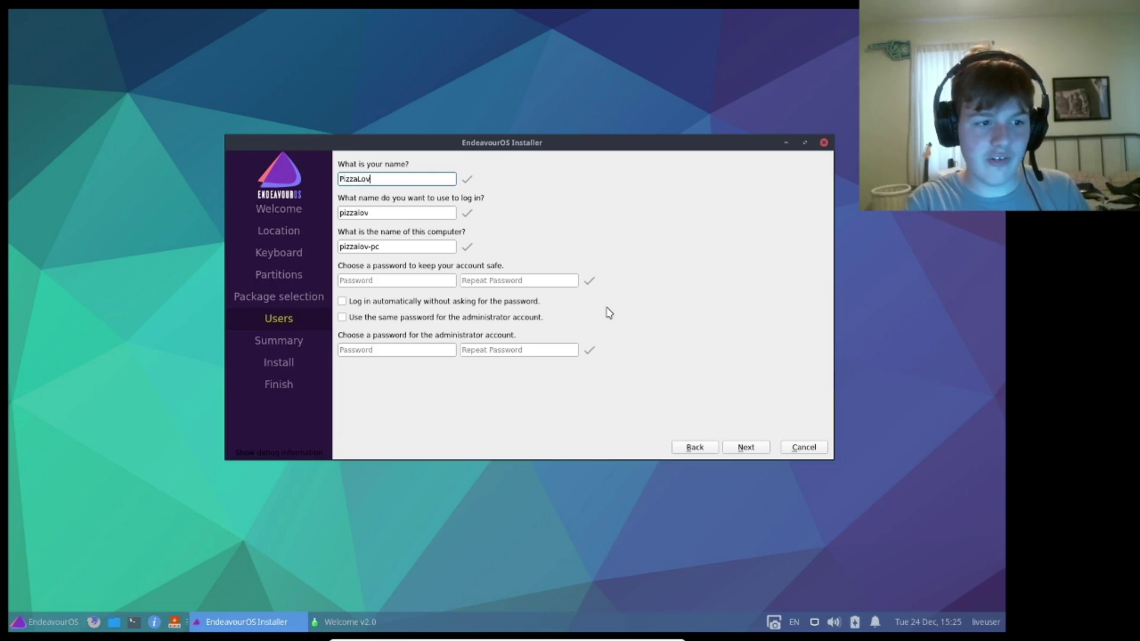
{"action": "type", "text": "ingNerd"}
{"action": "left_click", "coordinate": [502, 301]}
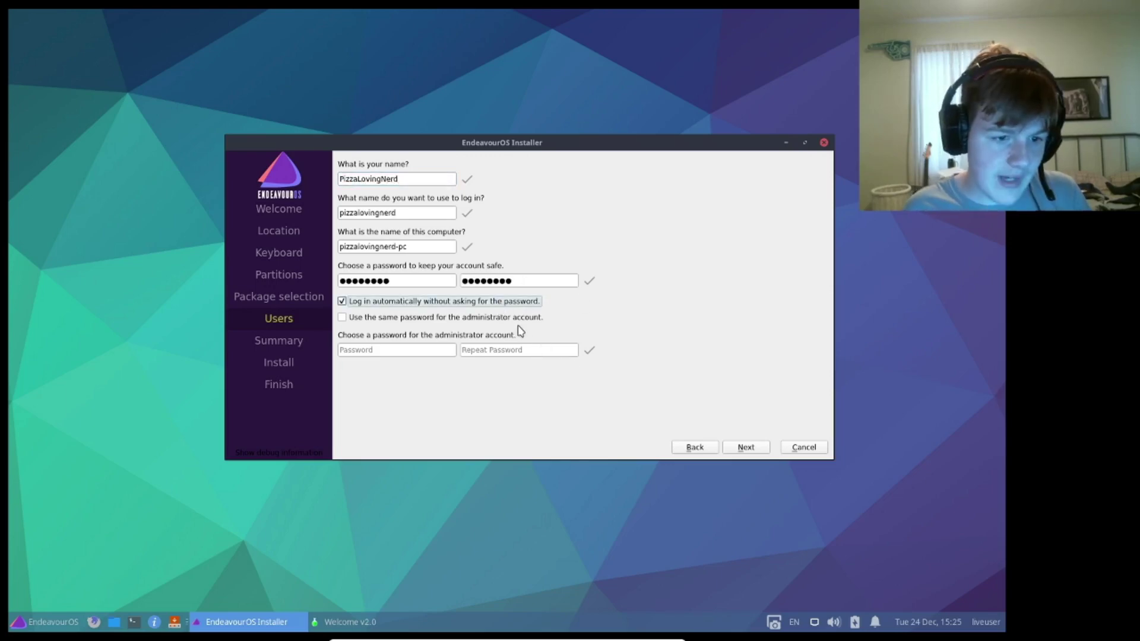
{"action": "left_click", "coordinate": [519, 318]}
{"action": "left_click", "coordinate": [744, 448]}
{"action": "left_click", "coordinate": [749, 470]}
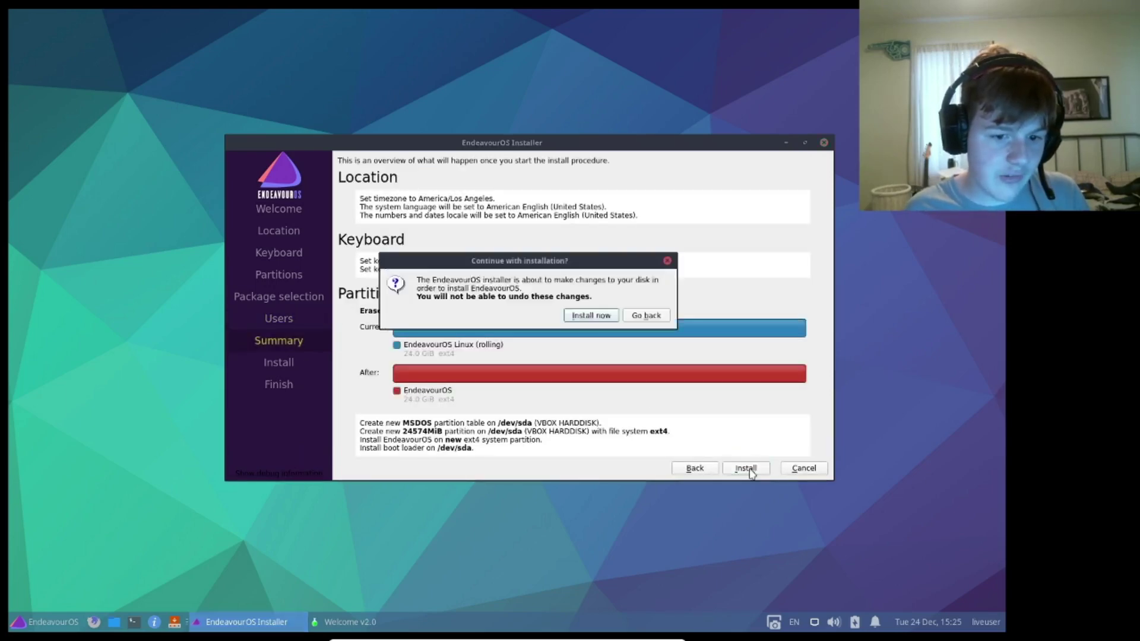
{"action": "left_click", "coordinate": [580, 318]}
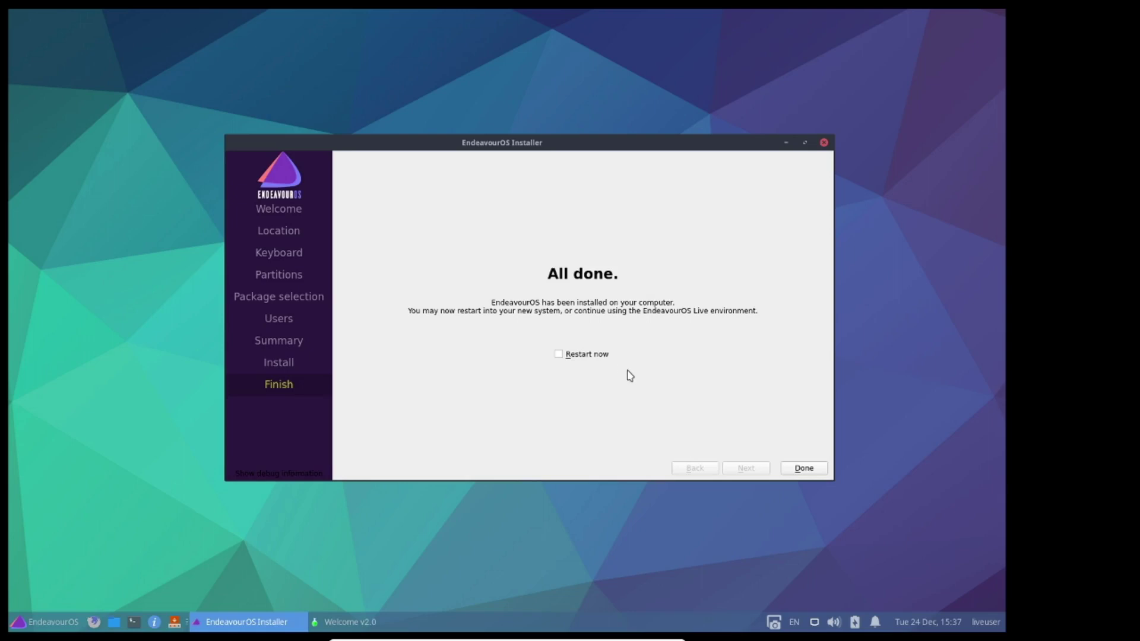
- Restart into the installed system and boot the EndeavourOS GRUB entry into LXQt
{"action": "left_click", "coordinate": [602, 355]}
{"action": "left_click", "coordinate": [806, 469]}
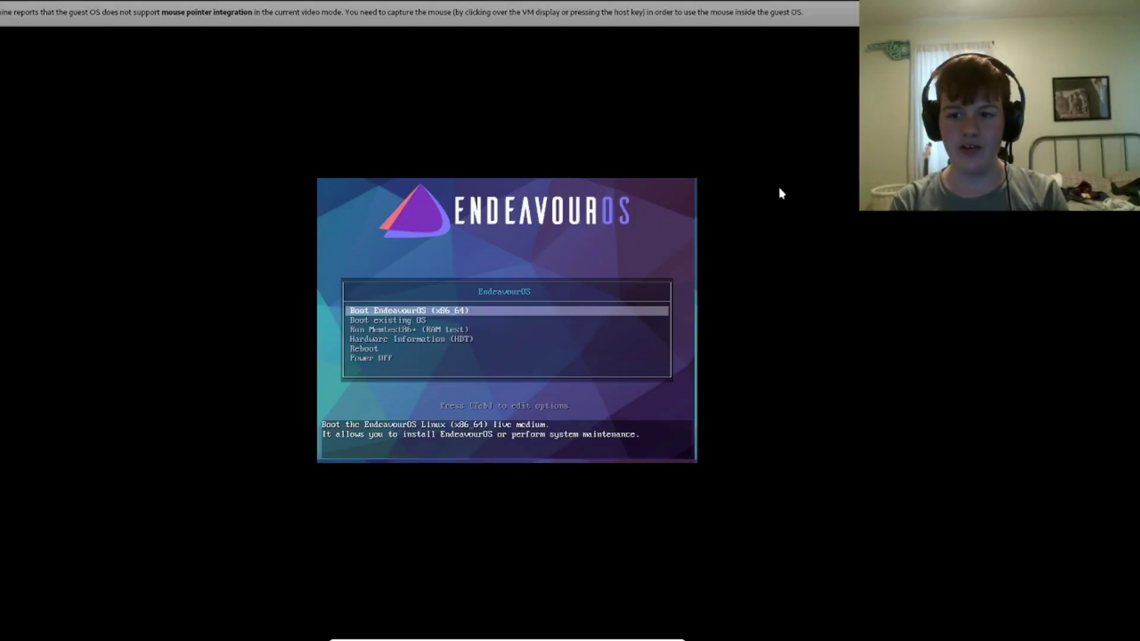
{"action": "left_click", "coordinate": [684, 206]}
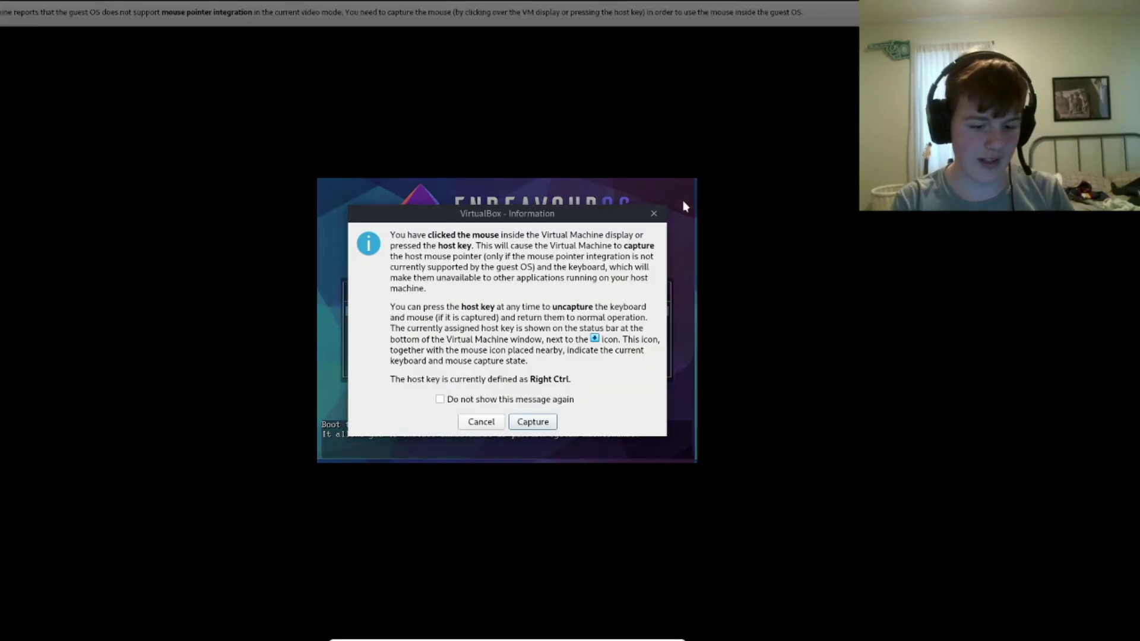
{"action": "key", "text": "Return"}
{"action": "key", "text": "Return"}
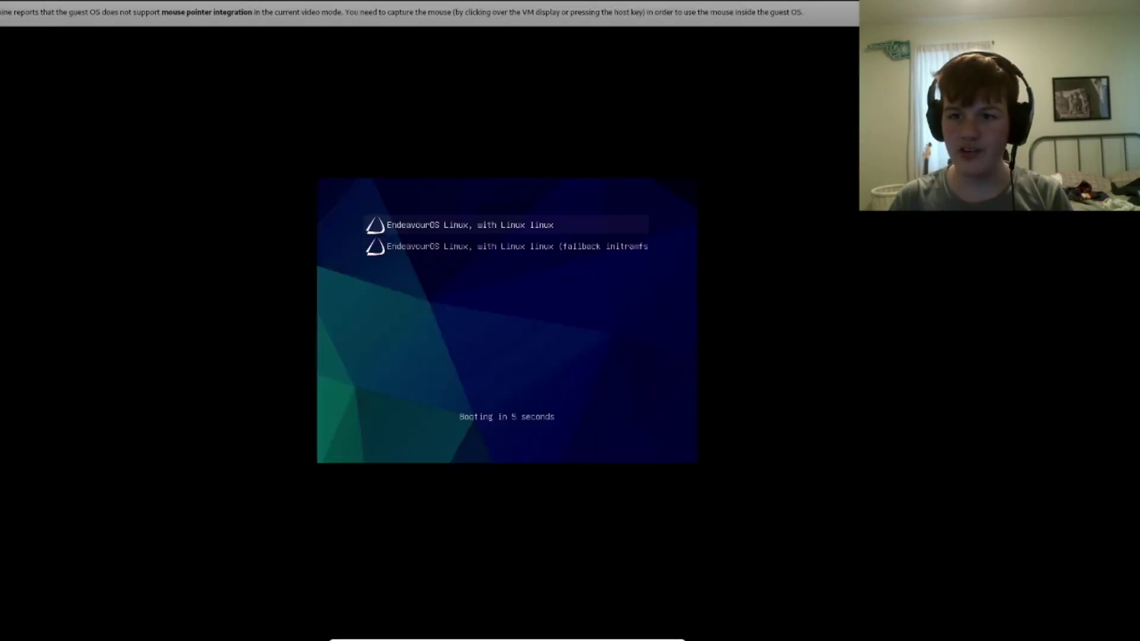
{"action": "key", "text": "Return"}
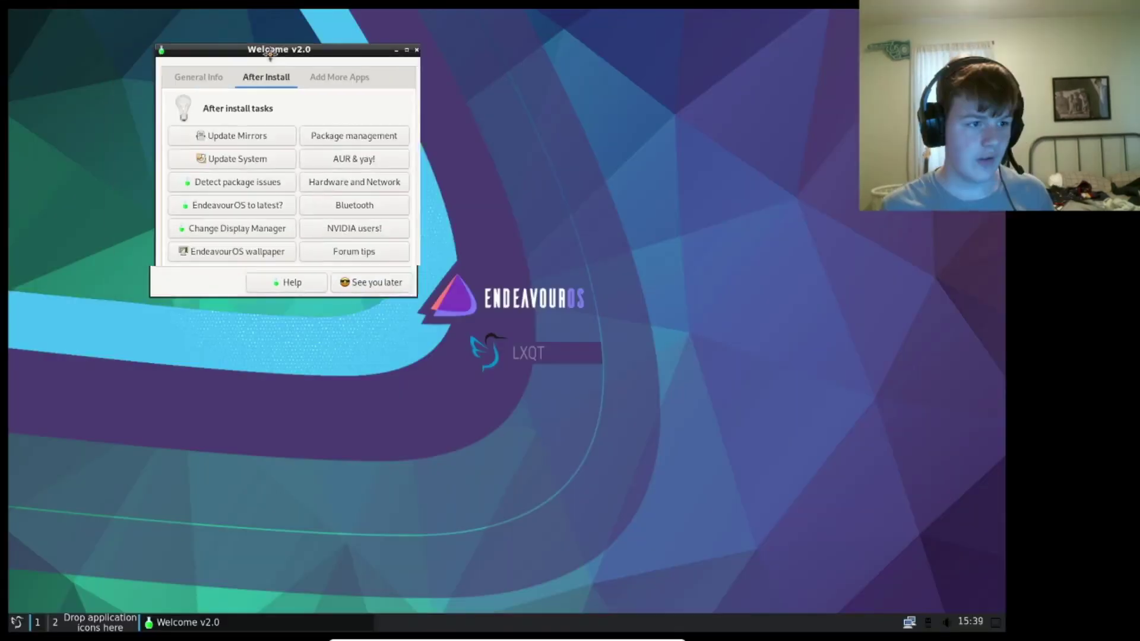
{"action": "left_click_drag", "start_coordinate": [269, 54], "coordinate": [528, 134]}
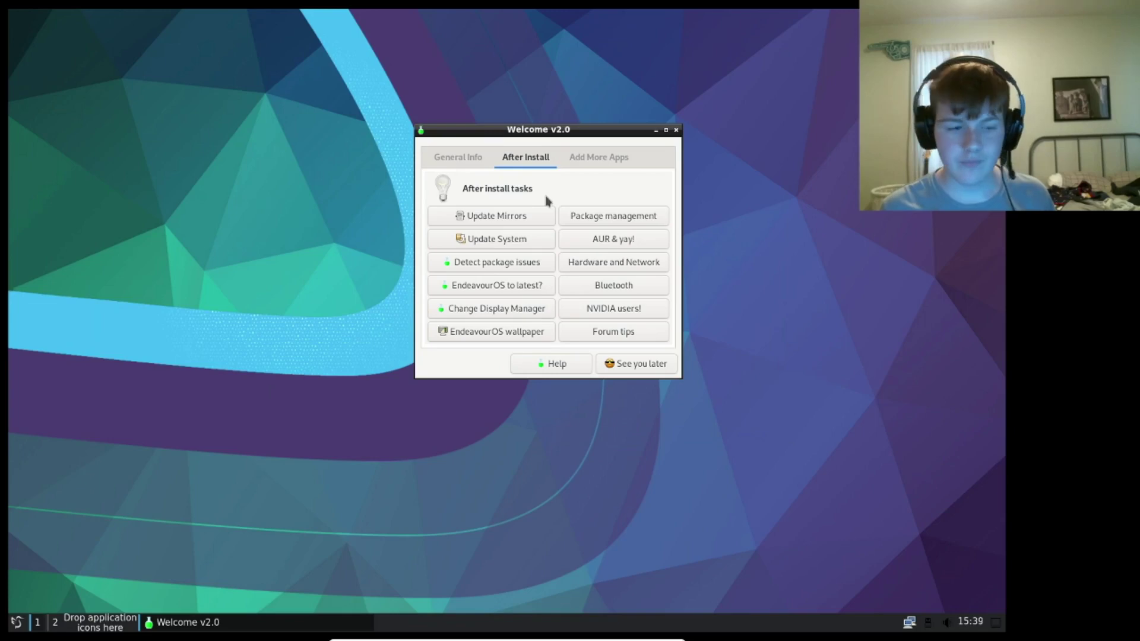
- Move the Welcome window aside and open Window Manager Preferences from the application menu
{"action": "left_click_drag", "start_coordinate": [515, 126], "coordinate": [169, 128]}
{"action": "left_click", "coordinate": [16, 622]}
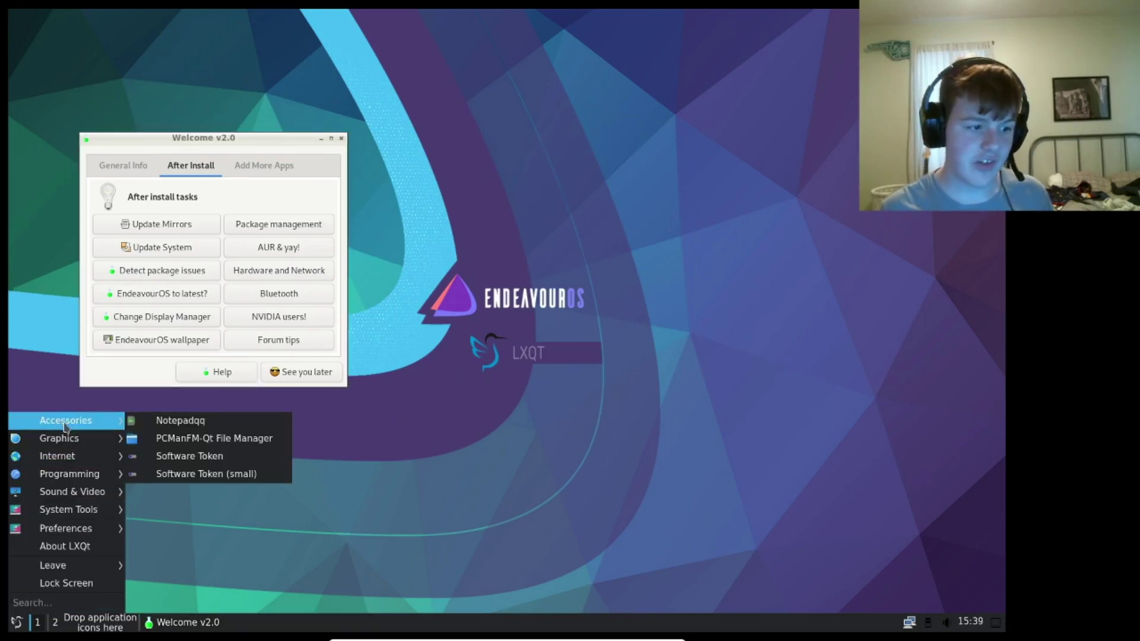
{"action": "mouse_move", "coordinate": [83, 434]}
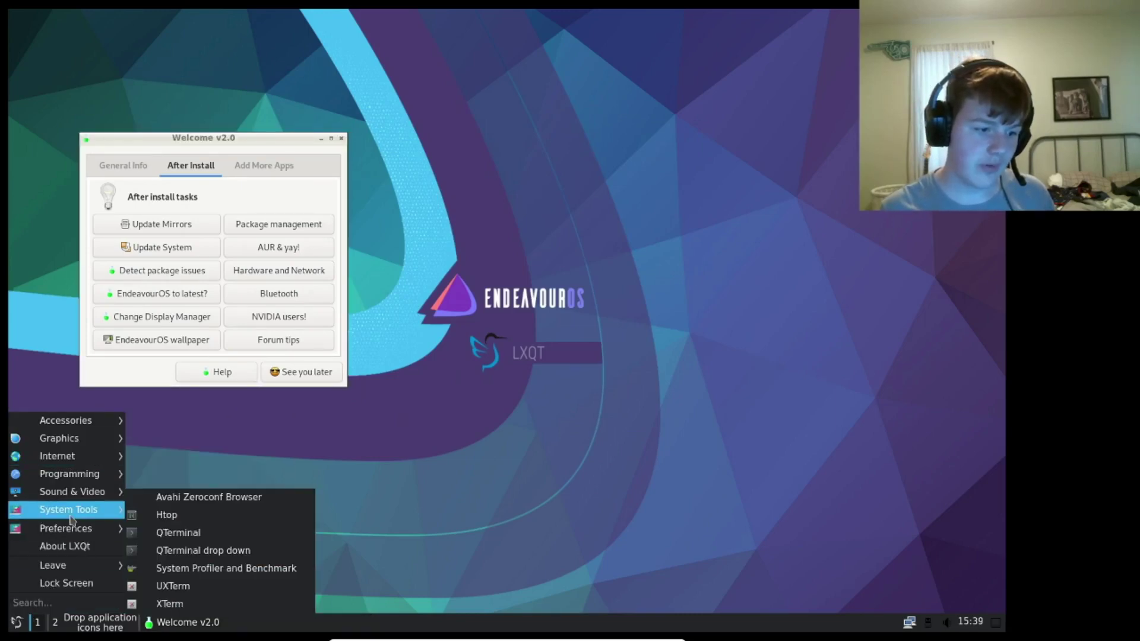
{"action": "mouse_move", "coordinate": [72, 498]}
{"action": "mouse_move", "coordinate": [71, 457]}
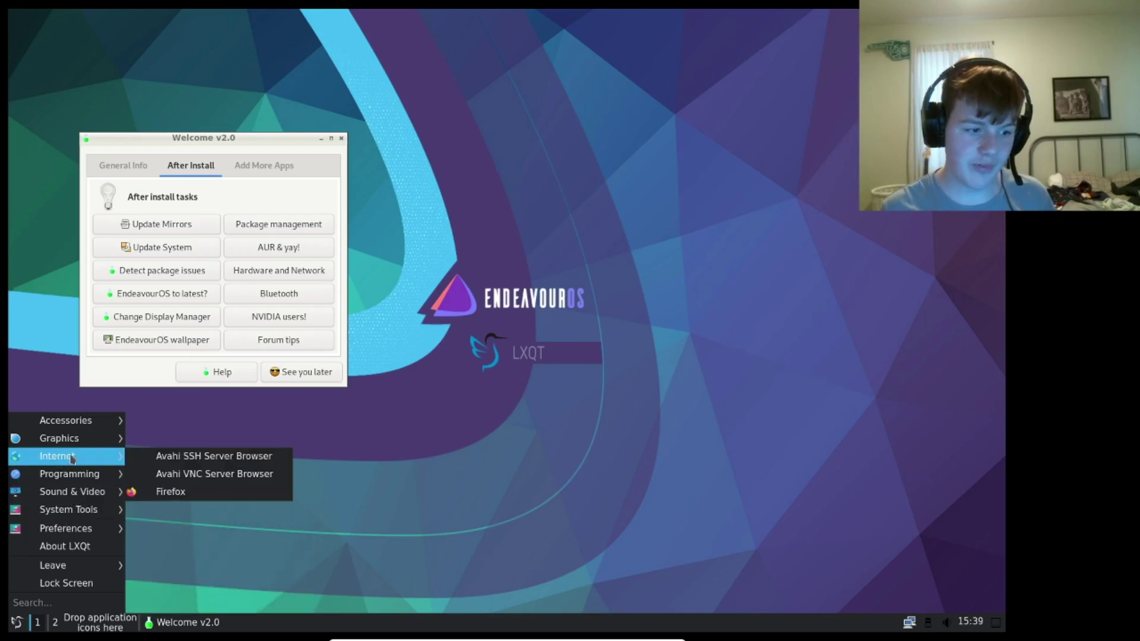
{"action": "left_click", "coordinate": [151, 494]}
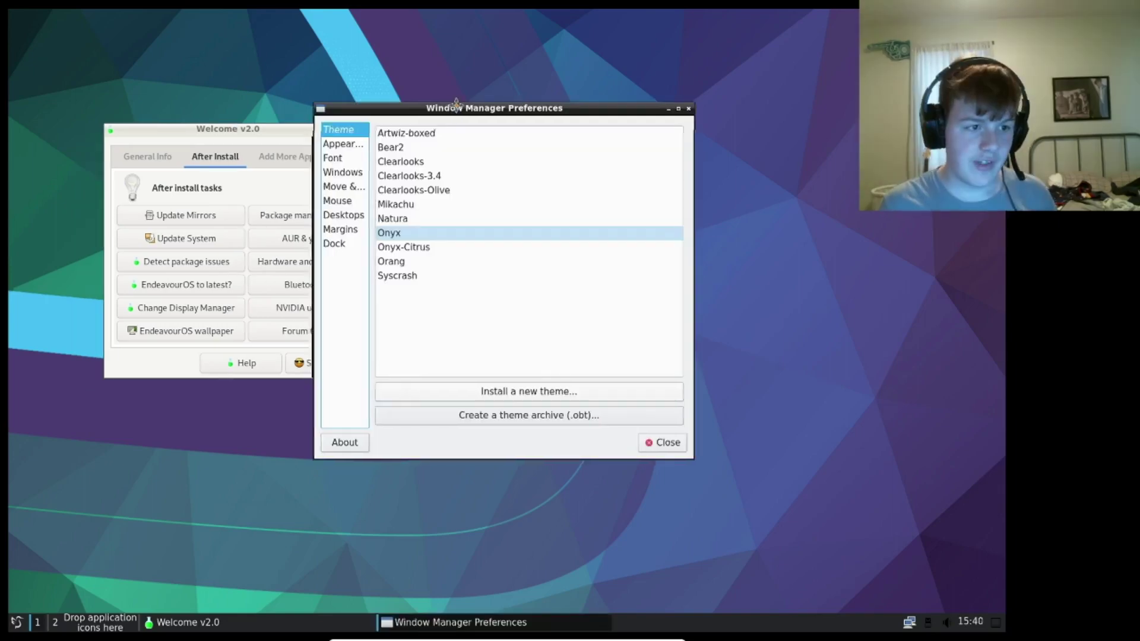
- Preview Artwiz-boxed, Bear2, Clearlooks and Clearlooks-3.4 themes, settle on Onyx, and close preferences
{"action": "left_click_drag", "start_coordinate": [450, 106], "coordinate": [576, 69]}
{"action": "left_click", "coordinate": [542, 101]}
{"action": "left_click", "coordinate": [542, 115]}
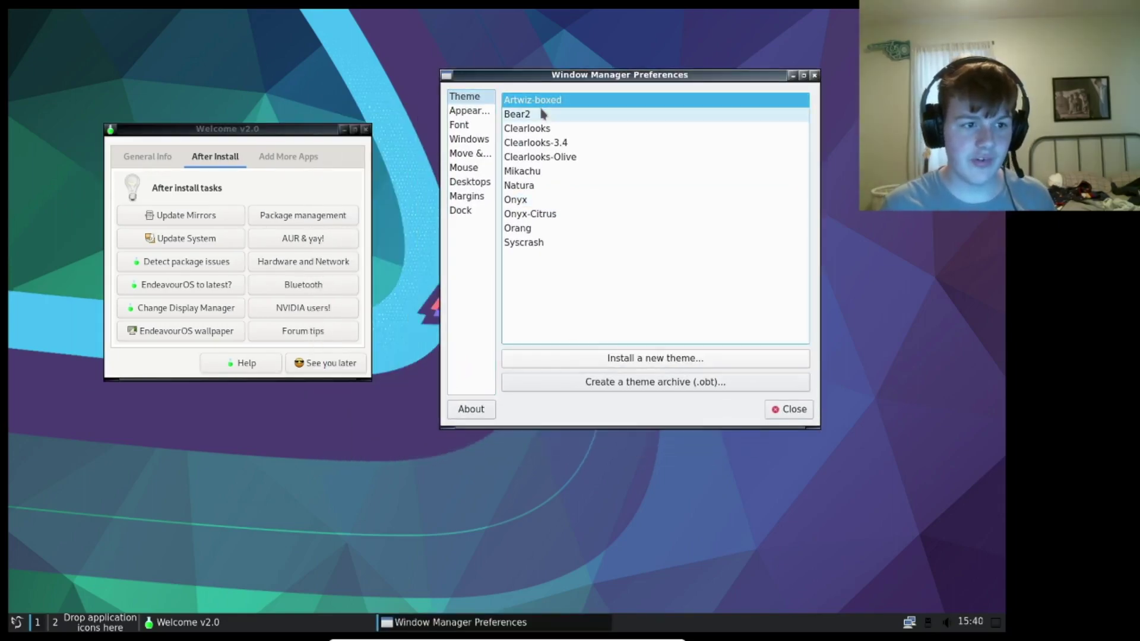
{"action": "left_click", "coordinate": [543, 128]}
{"action": "left_click", "coordinate": [540, 143]}
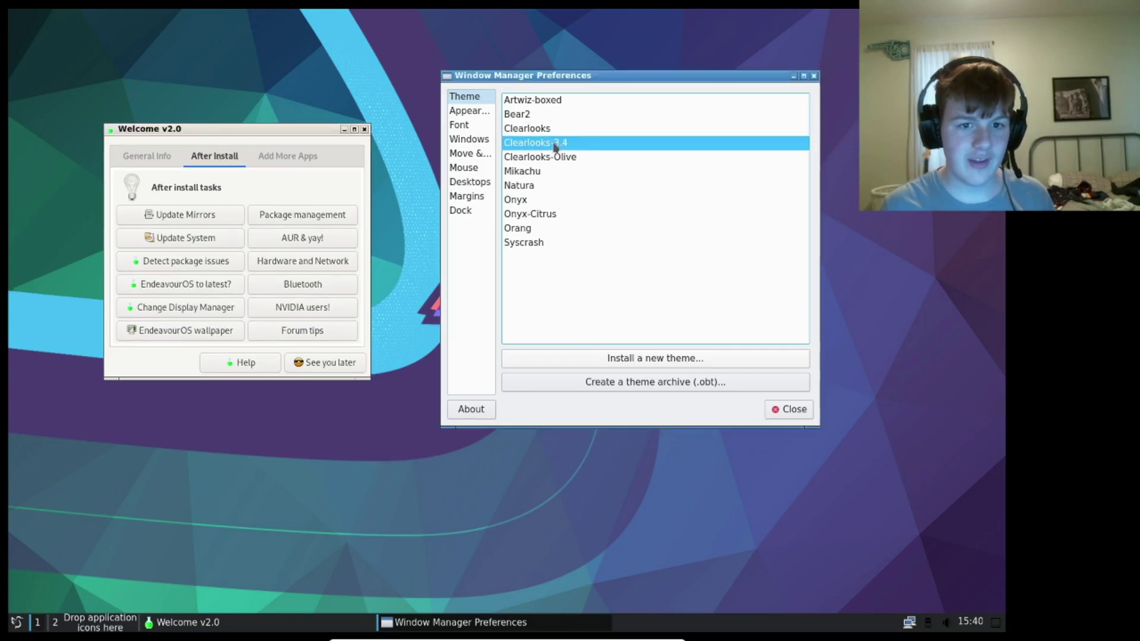
{"action": "left_click", "coordinate": [537, 156]}
{"action": "left_click", "coordinate": [530, 199]}
{"action": "left_click", "coordinate": [814, 75]}
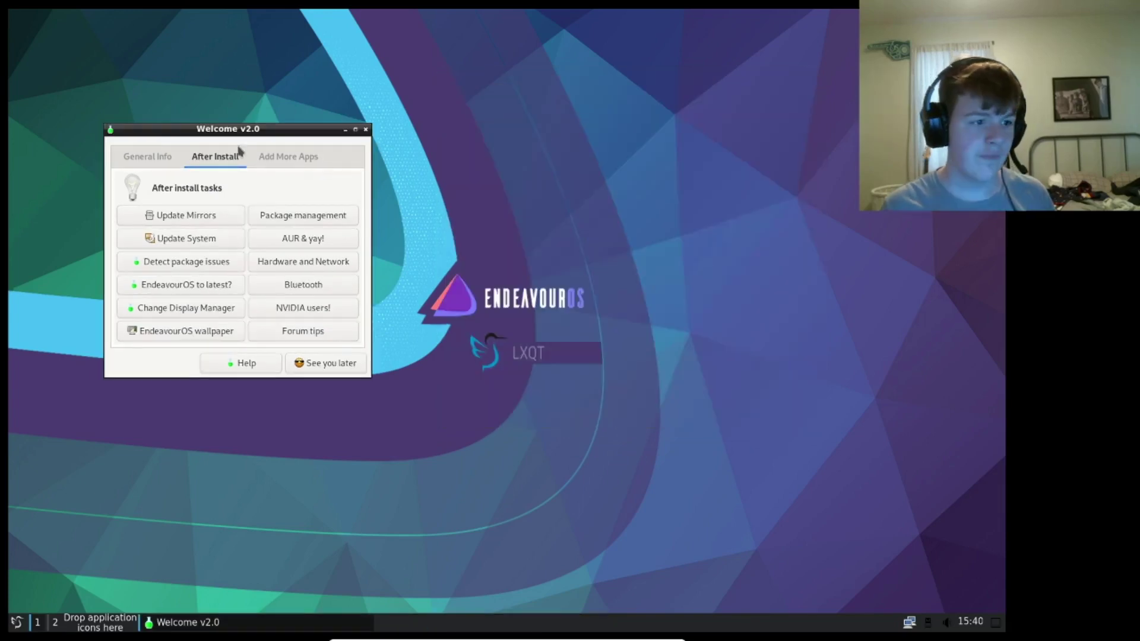
{"action": "left_click_drag", "start_coordinate": [241, 140], "coordinate": [402, 168]}
- Install LibreOffice from Welcome's Add More Apps tab, authorising with the account password
{"action": "left_click", "coordinate": [306, 187]}
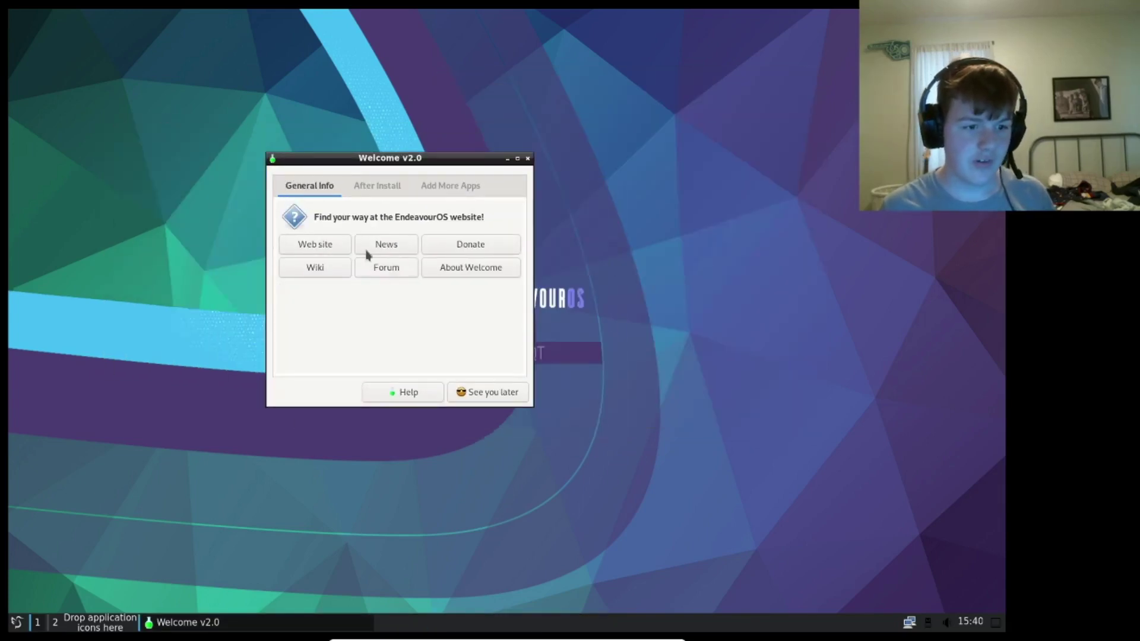
{"action": "left_click", "coordinate": [386, 185]}
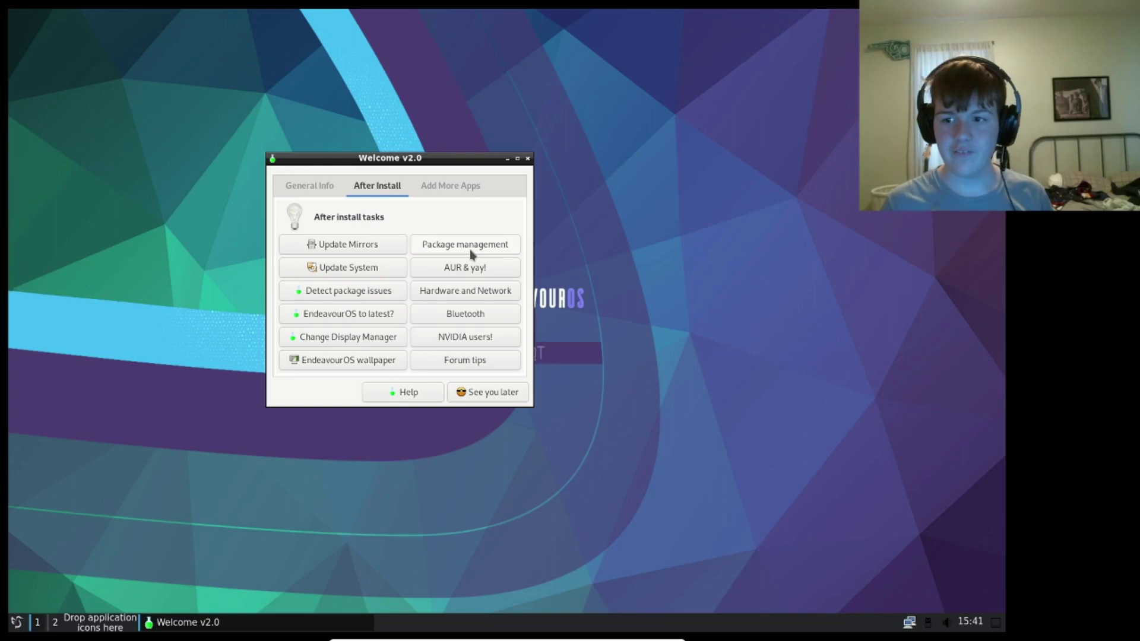
{"action": "left_click", "coordinate": [427, 185]}
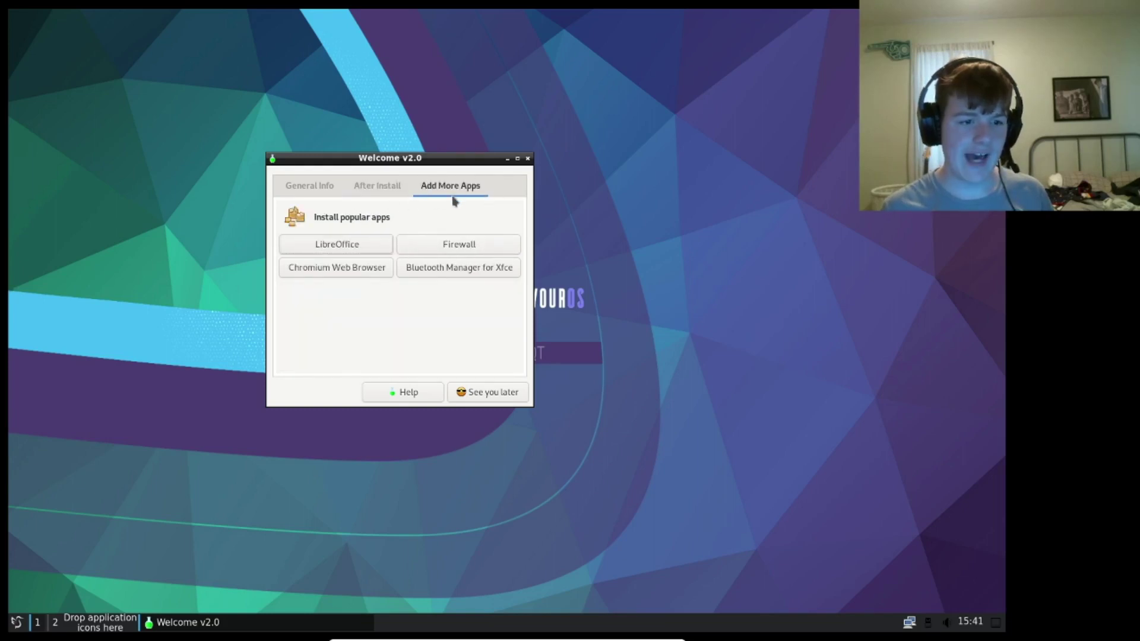
{"action": "left_click", "coordinate": [337, 246]}
{"action": "left_click", "coordinate": [497, 305]}
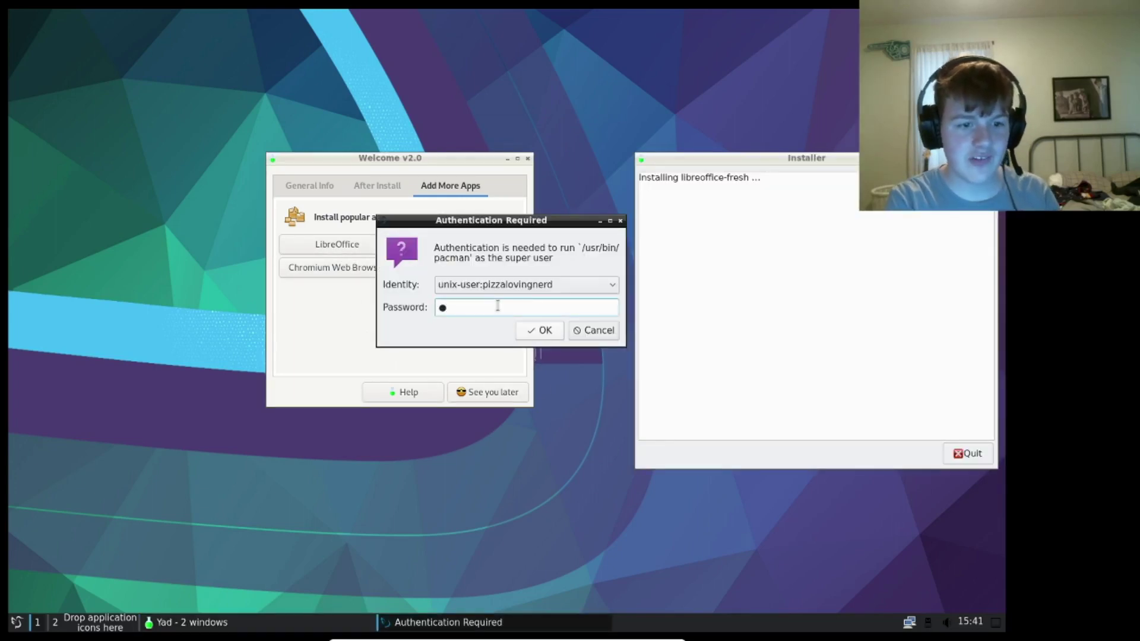
{"action": "key", "text": "Return"}
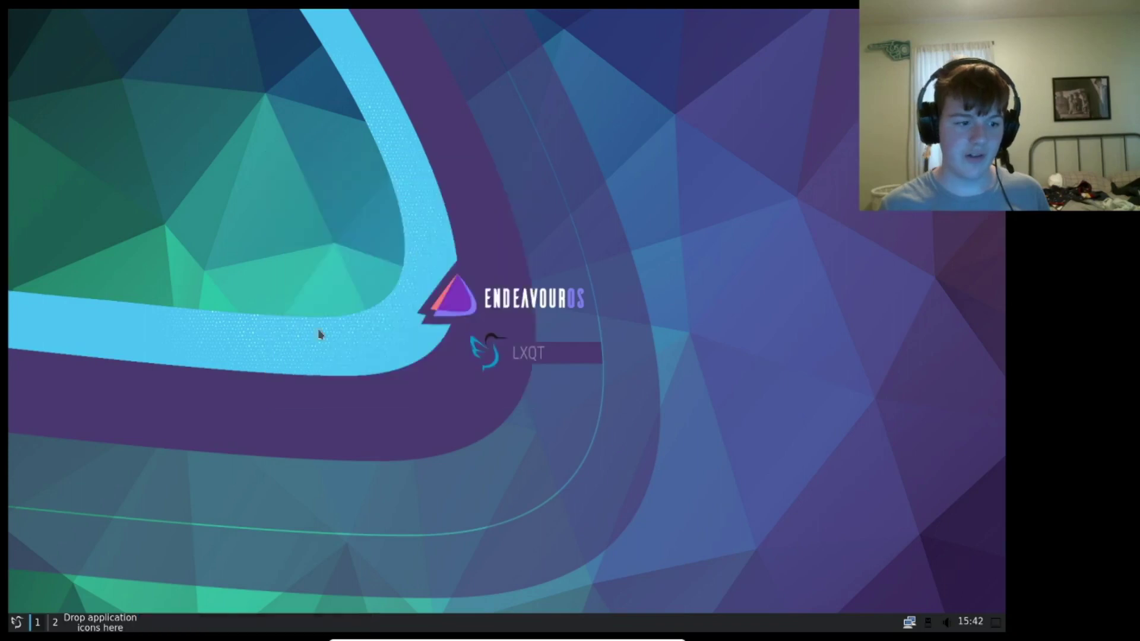
- Search the application menu for 'lib' and launch LibreOffice Draw
{"action": "left_click", "coordinate": [18, 622]}
{"action": "type", "text": "s"}
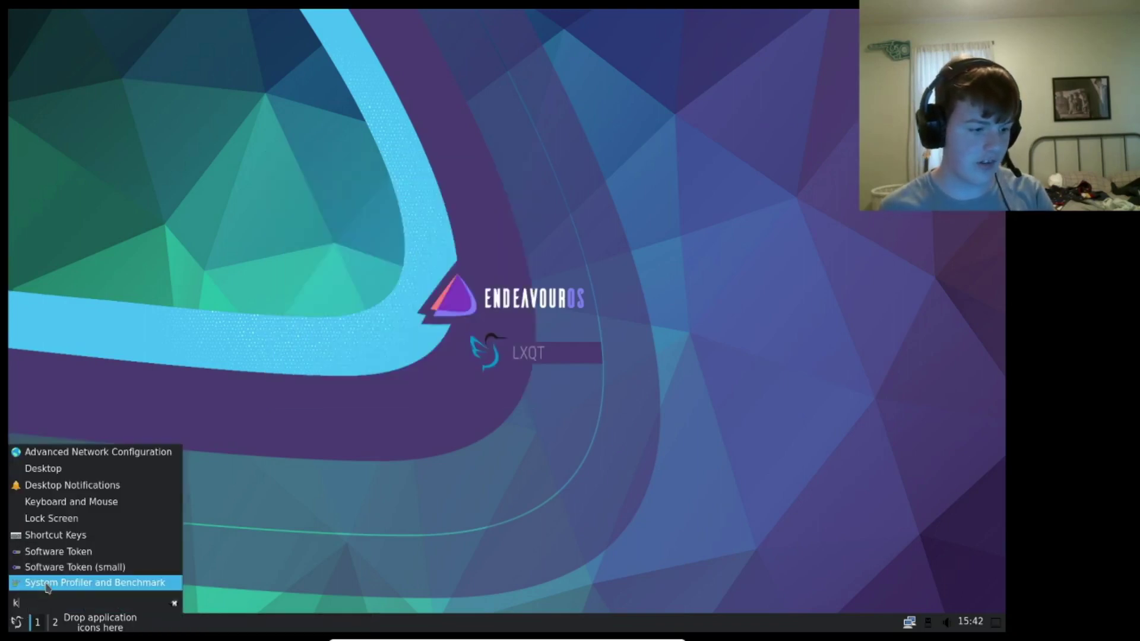
{"action": "key", "text": "BackSpace"}
{"action": "type", "text": "lib"}
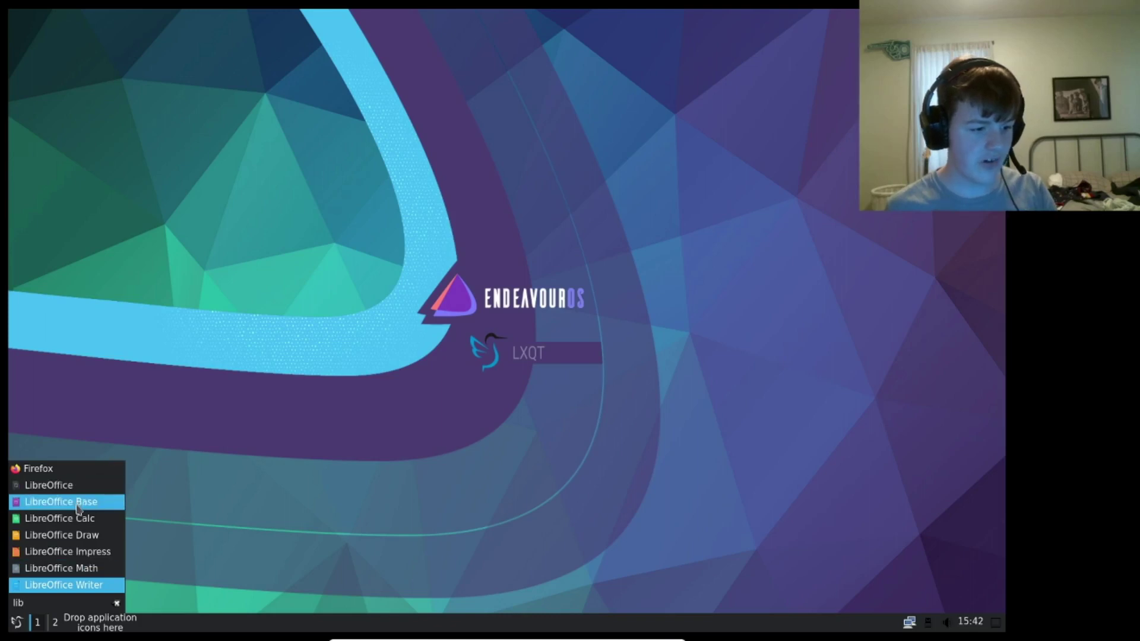
{"action": "left_click", "coordinate": [78, 535]}
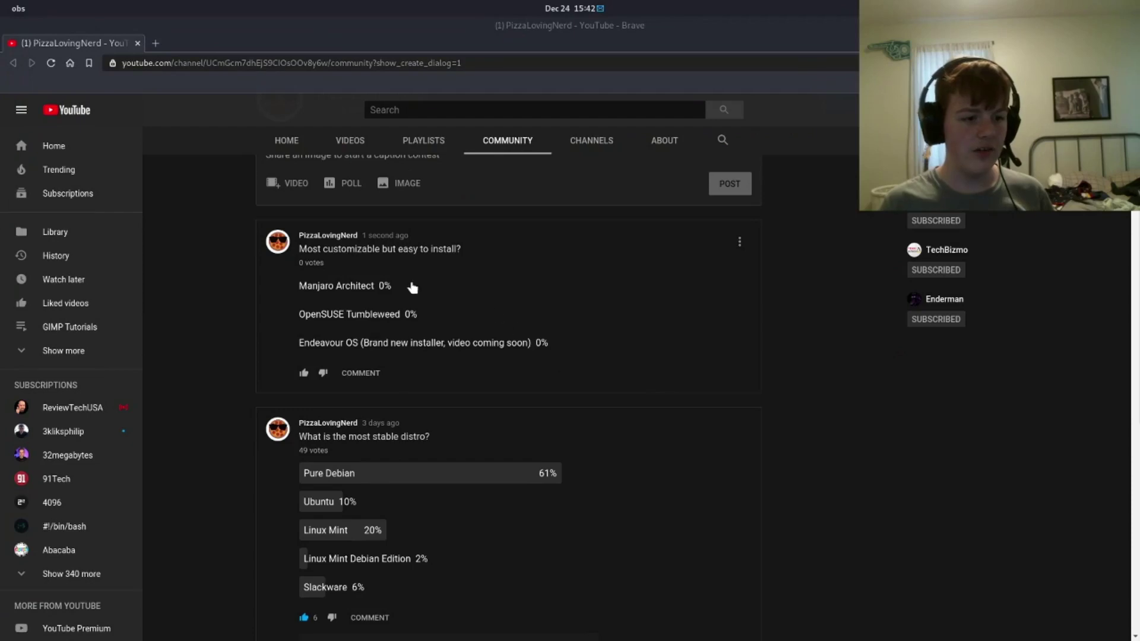
- Reload the Community page and expand the 2 comments under the easy-to-install distro poll
{"action": "left_click", "coordinate": [51, 63]}
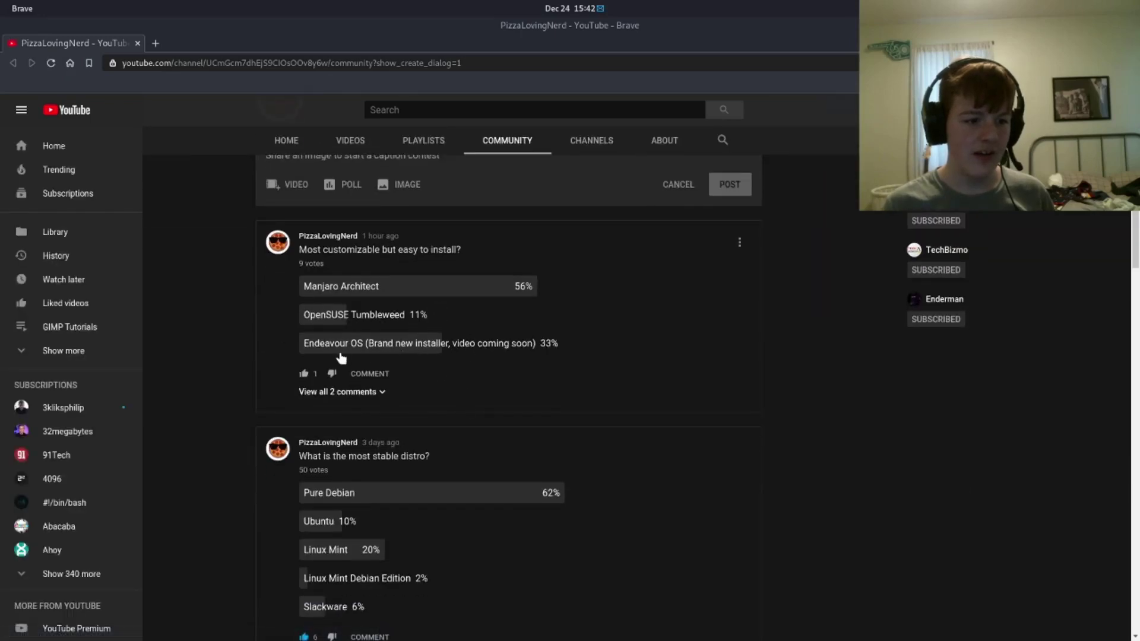
{"action": "left_click", "coordinate": [349, 391]}
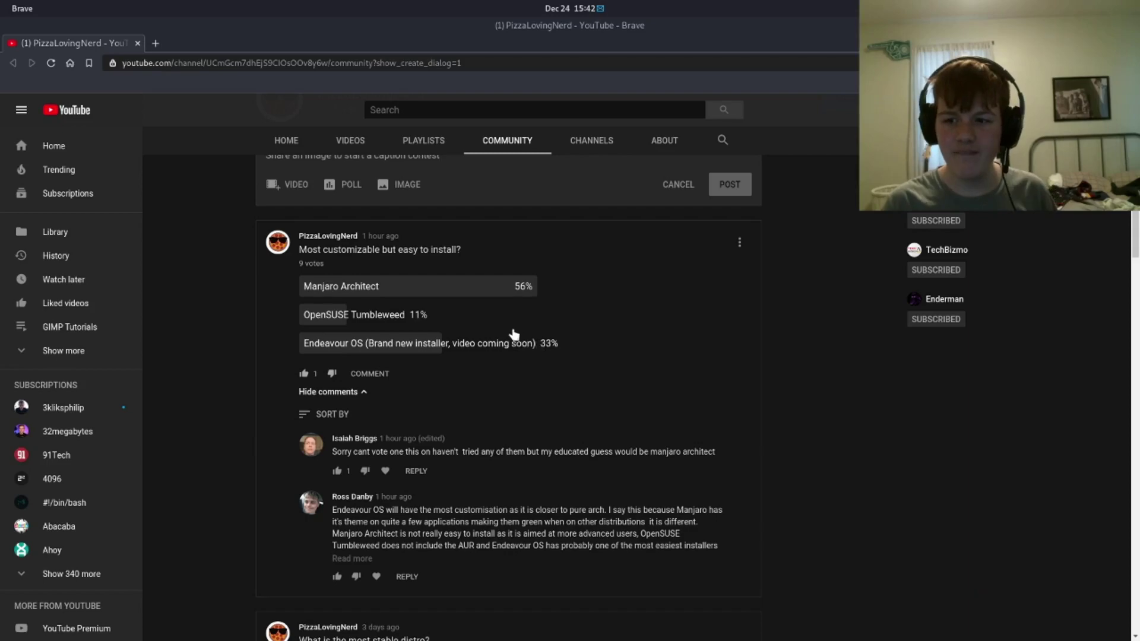
{"action": "scroll", "coordinate": [451, 338], "scroll_direction": "down", "scroll_amount": 12}
{"action": "scroll", "coordinate": [412, 340], "scroll_direction": "down", "scroll_amount": 20}
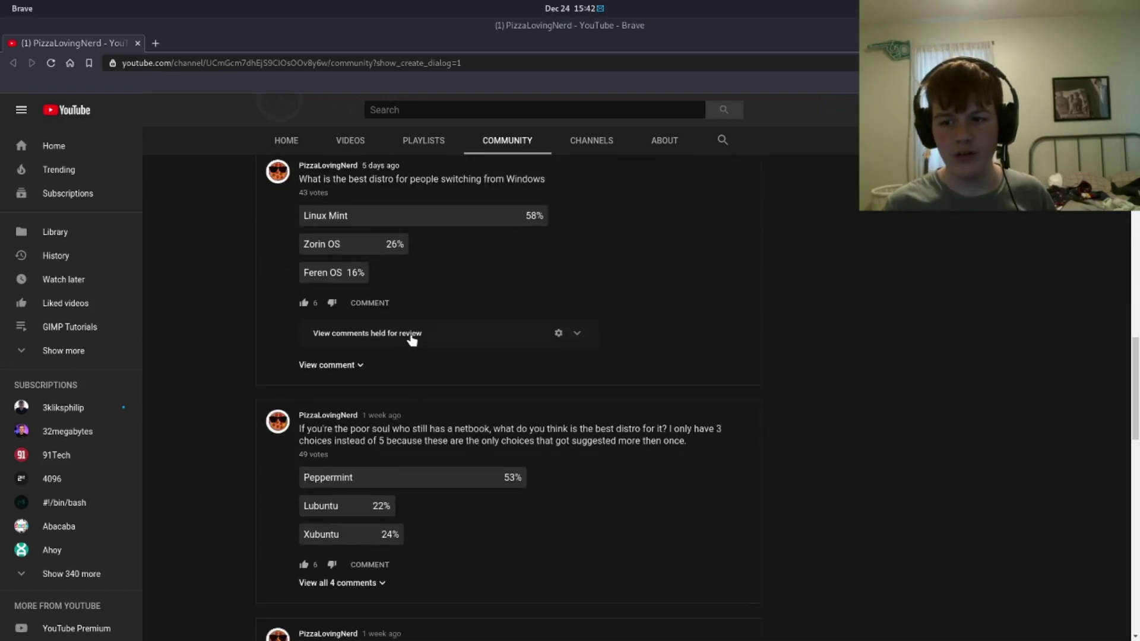
{"action": "scroll", "coordinate": [412, 340], "scroll_direction": "down", "scroll_amount": 15}
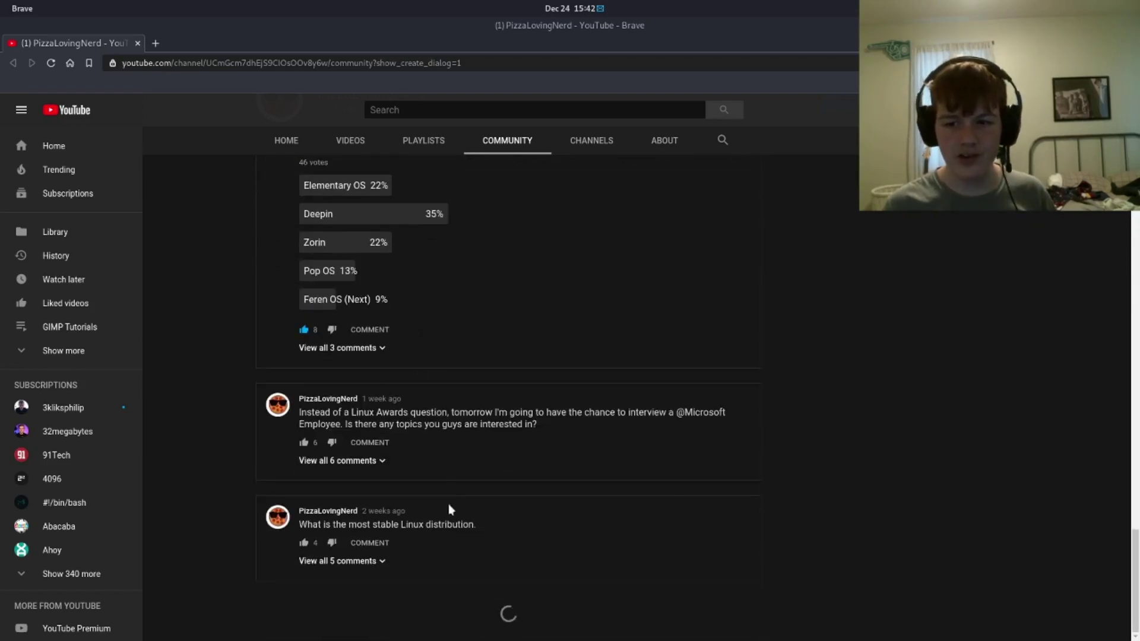
{"action": "scroll", "coordinate": [428, 474], "scroll_direction": "up", "scroll_amount": 20}
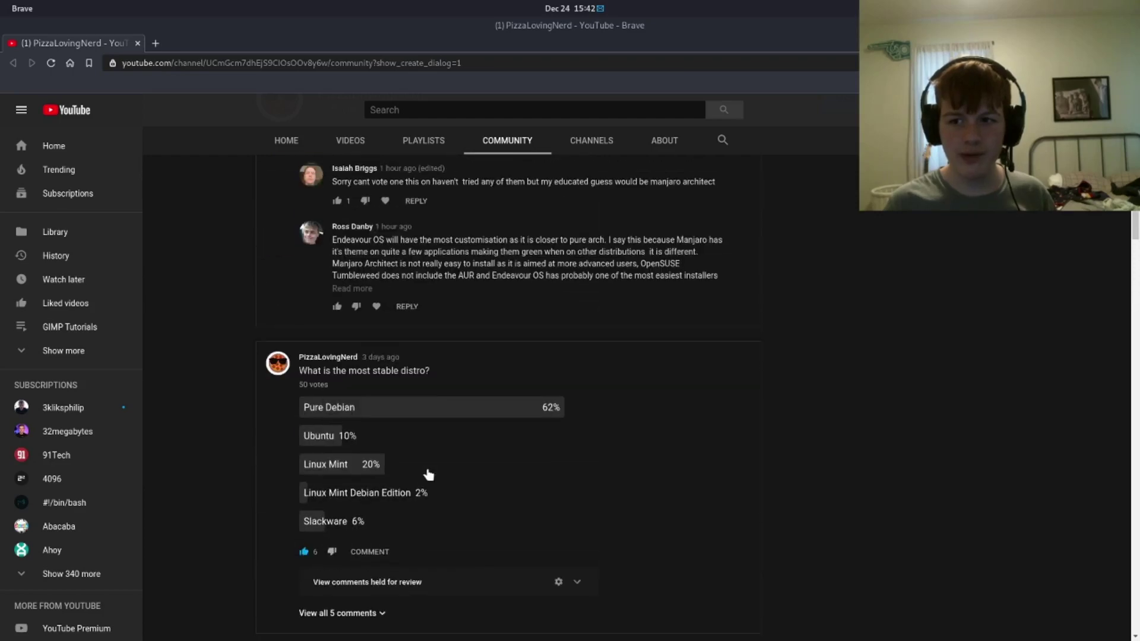